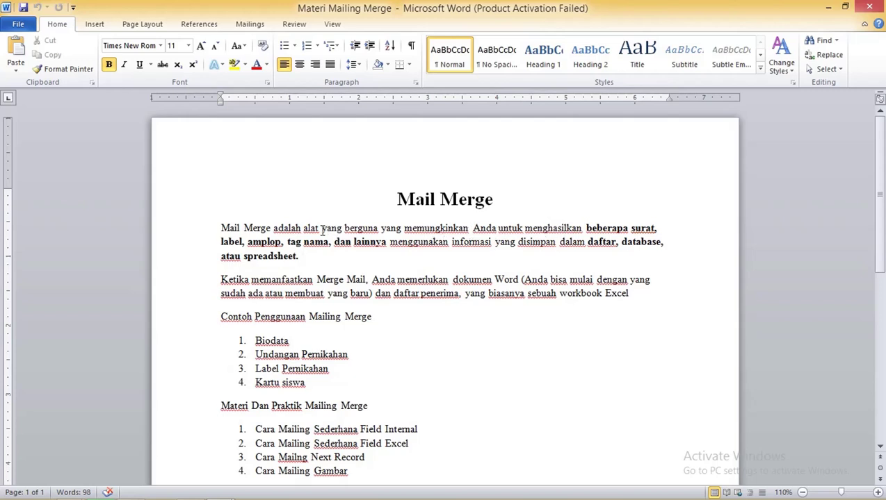
Highlight the tutorial's sentence on mail merge's purpose and its outputs, 'daftar' and 'database'
{"action": "left_click_drag", "start_coordinate": [321, 230], "coordinate": [582, 228]}
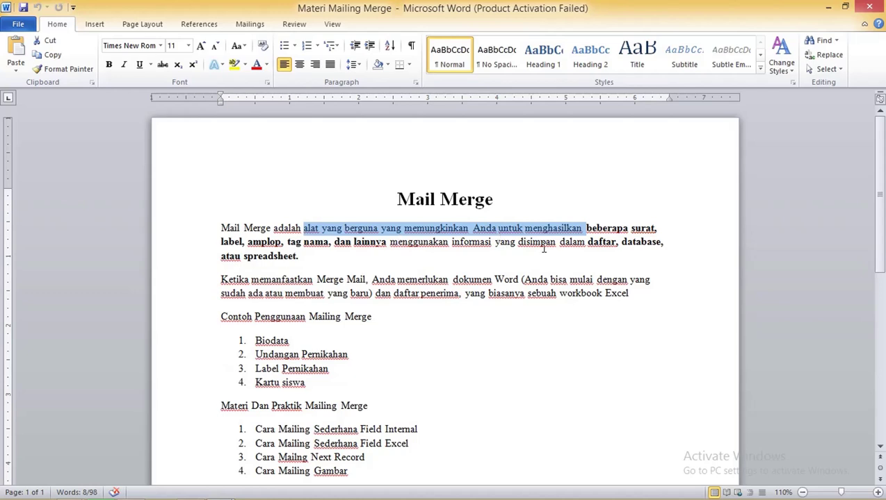
{"action": "left_click", "coordinate": [593, 242]}
{"action": "mouse_move", "coordinate": [586, 230]}
{"action": "left_mouse_down"}
{"action": "mouse_move", "coordinate": [389, 257]}
{"action": "mouse_move", "coordinate": [369, 243]}
{"action": "mouse_move", "coordinate": [386, 242]}
{"action": "left_mouse_up"}
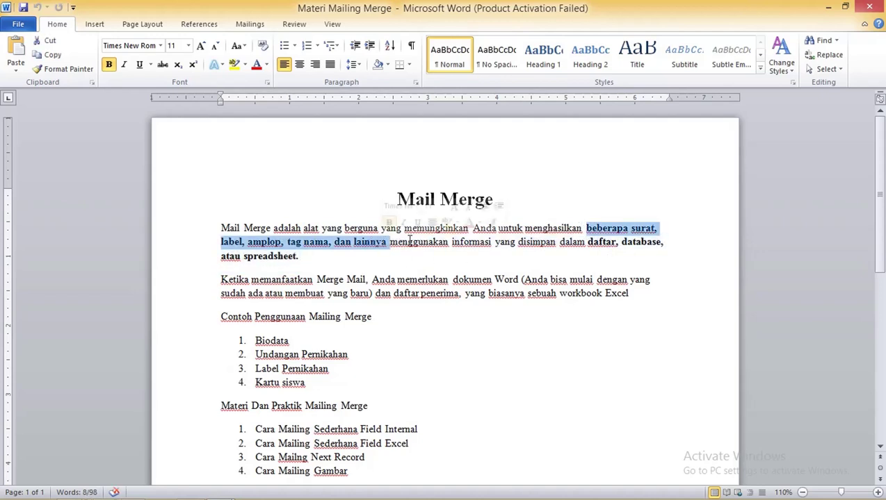
{"action": "double_click", "coordinate": [600, 243]}
{"action": "double_click", "coordinate": [631, 244]}
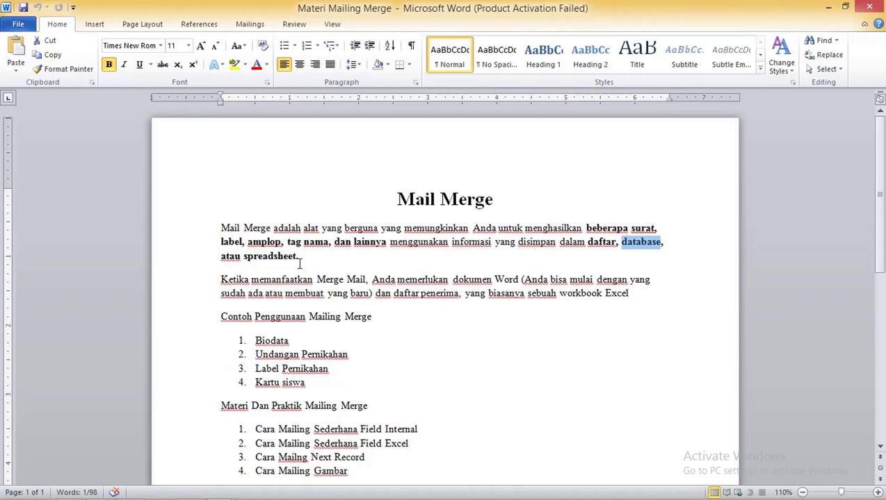
{"action": "scroll", "coordinate": [410, 285], "scroll_direction": "down", "scroll_amount": 1}
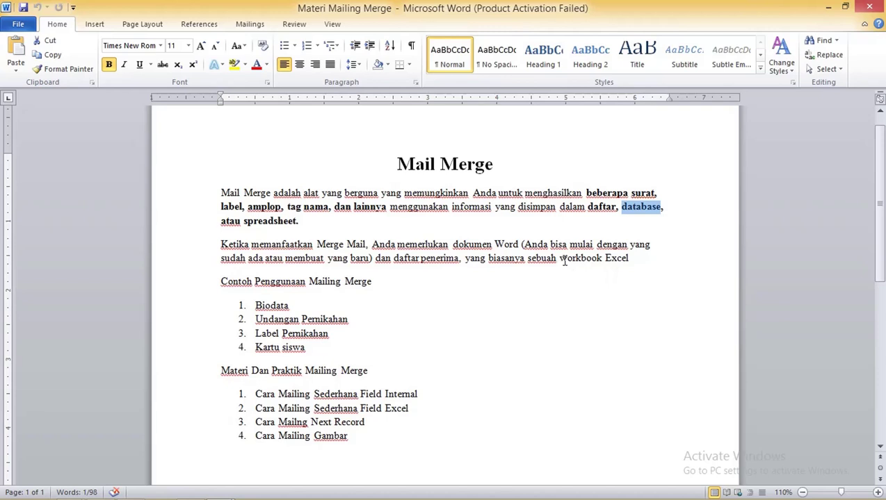
Mark 'workbook Excel', the Biodata and Kartu siswa examples, and the Cara Mailing topic list
{"action": "left_click_drag", "start_coordinate": [562, 260], "coordinate": [626, 261]}
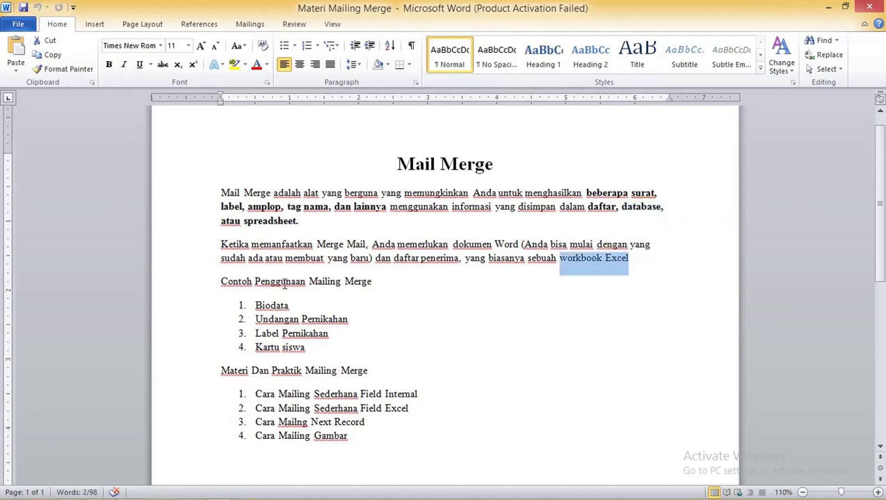
{"action": "left_click_drag", "start_coordinate": [290, 306], "coordinate": [253, 306]}
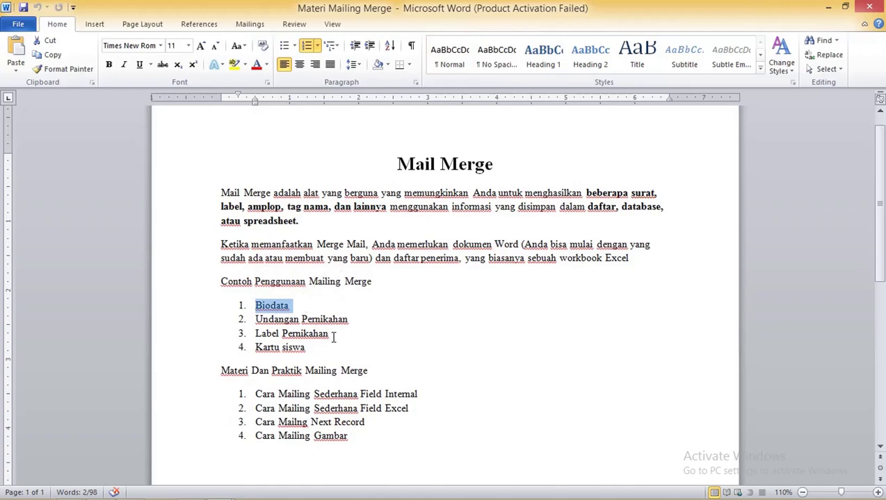
{"action": "left_click_drag", "start_coordinate": [306, 348], "coordinate": [250, 348]}
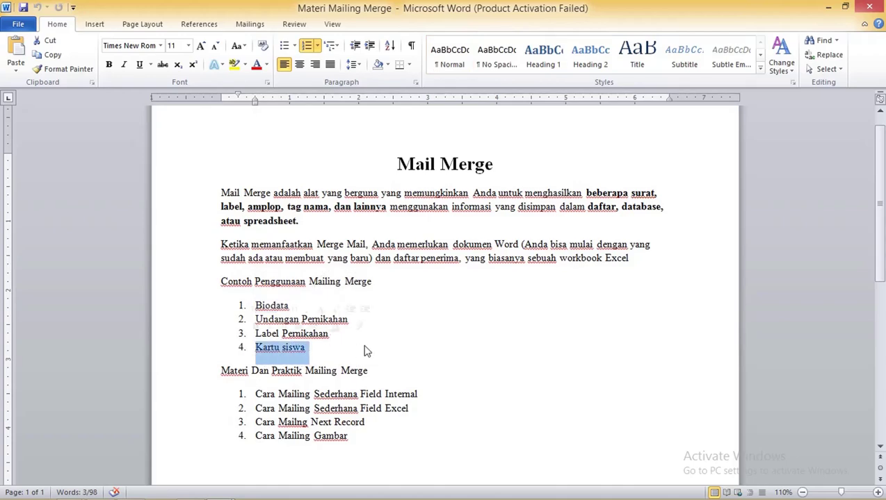
{"action": "scroll", "coordinate": [405, 340], "scroll_direction": "down", "scroll_amount": 2}
{"action": "left_click_drag", "start_coordinate": [362, 380], "coordinate": [276, 332]}
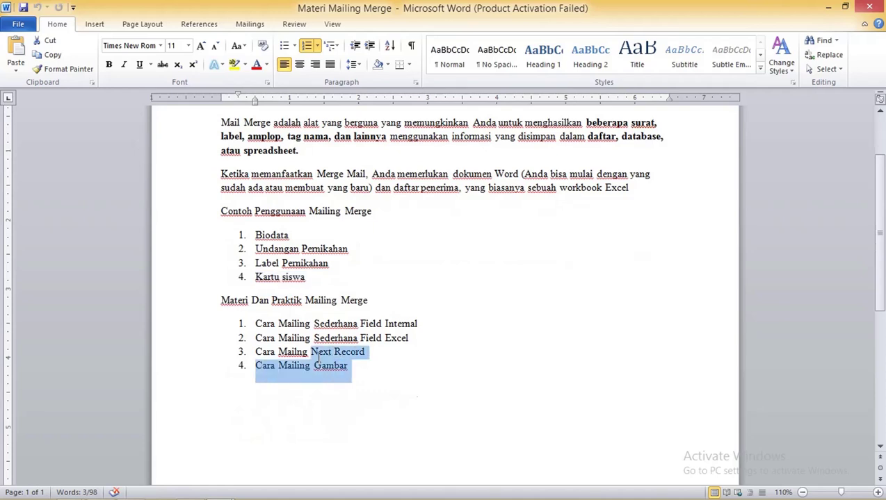
{"action": "left_click", "coordinate": [429, 322]}
Mark each Cara Mailing topic: Field Internal, Field Excel, Next Record, Cara Mailing Gambar
{"action": "left_click_drag", "start_coordinate": [430, 323], "coordinate": [276, 322]}
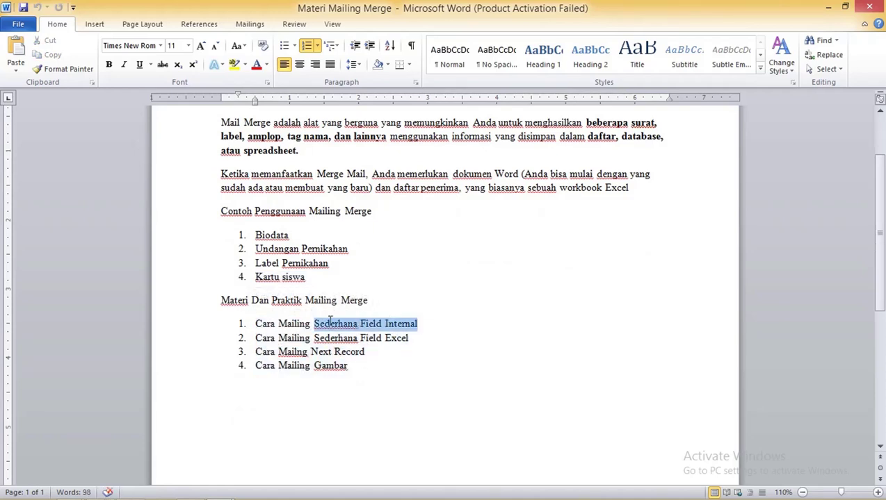
{"action": "left_click_drag", "start_coordinate": [422, 339], "coordinate": [268, 338]}
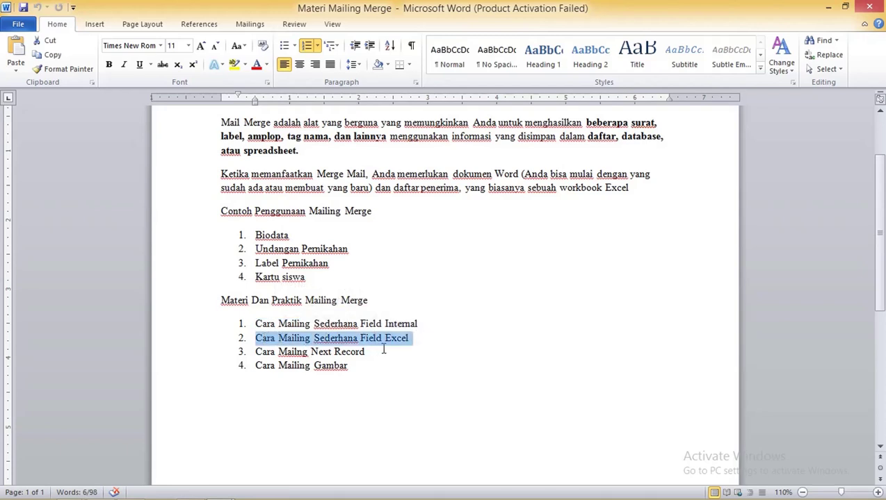
{"action": "left_click_drag", "start_coordinate": [366, 352], "coordinate": [298, 352]}
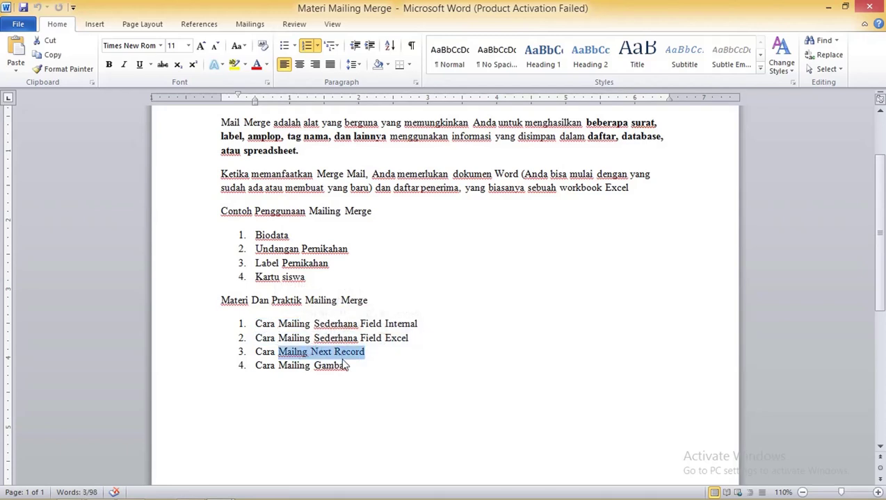
{"action": "left_click_drag", "start_coordinate": [357, 367], "coordinate": [251, 368]}
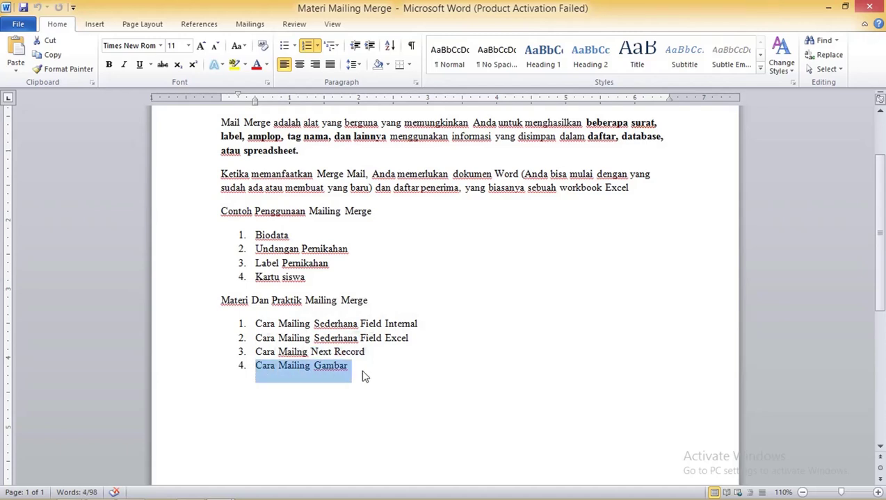
{"action": "left_click", "coordinate": [372, 370]}
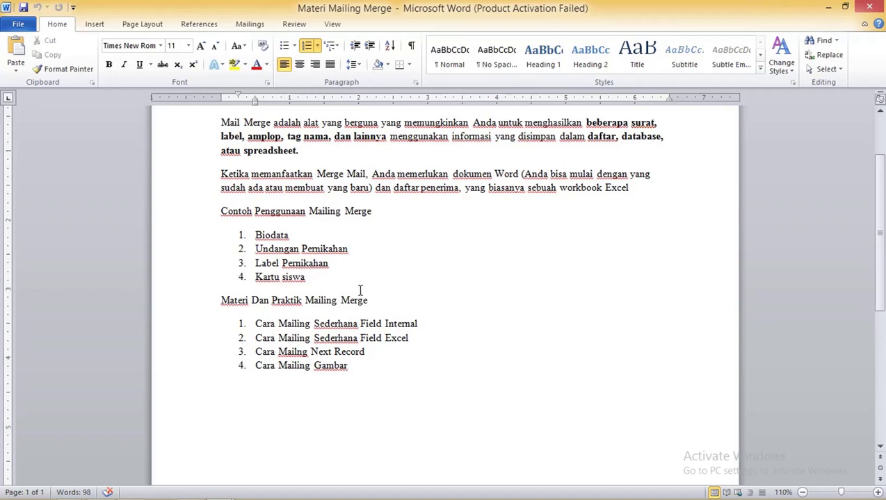
{"action": "left_click_drag", "start_coordinate": [376, 379], "coordinate": [252, 324]}
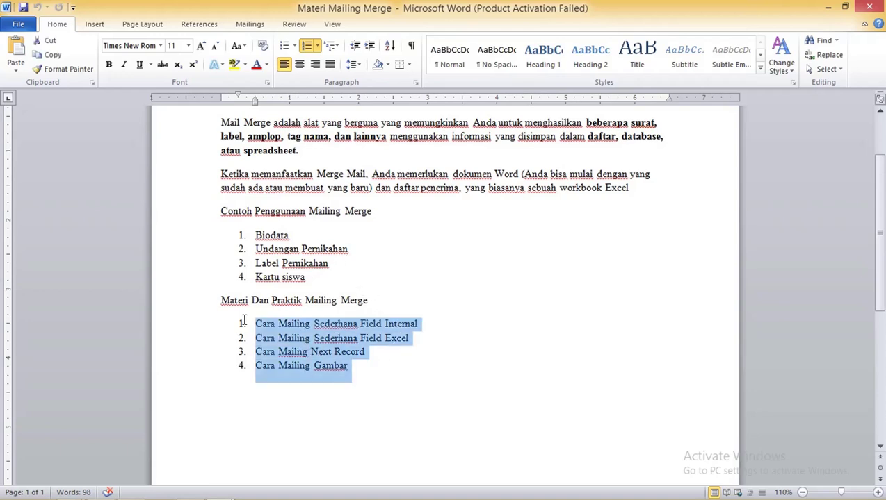
{"action": "left_click", "coordinate": [457, 270]}
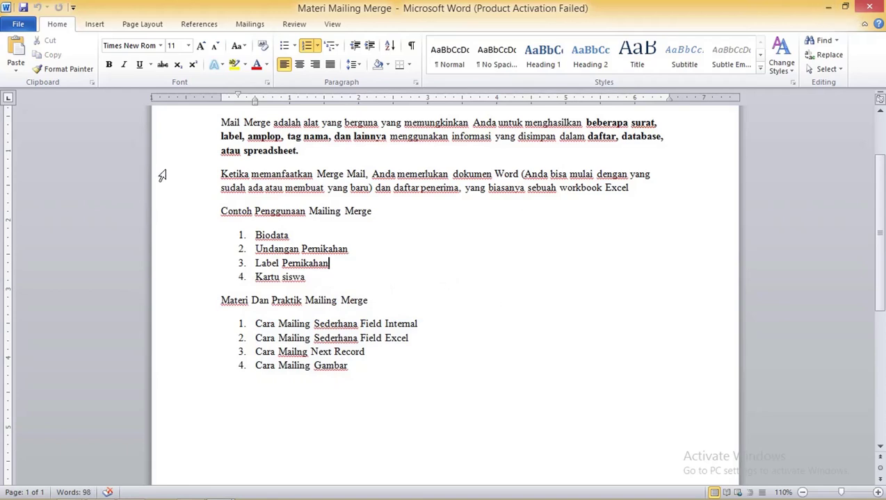
In the Kartu Siswa document, inspect the Nama Ke-1, birthplace/date, gender and NISN merge fields
{"action": "mouse_move", "coordinate": [218, 491]}
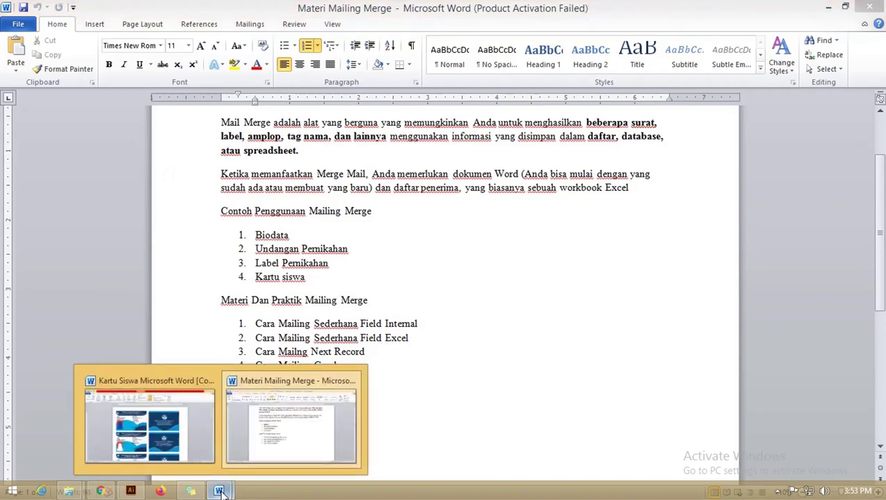
{"action": "left_click", "coordinate": [158, 425]}
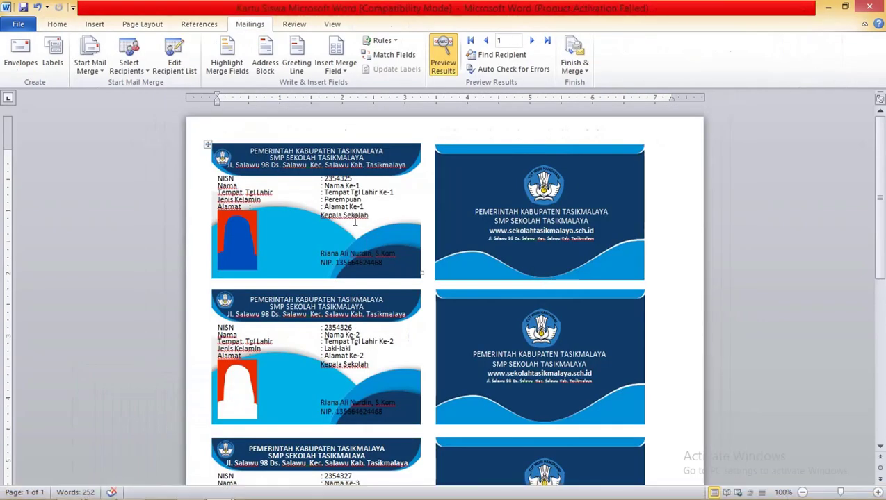
{"action": "left_click", "coordinate": [341, 185]}
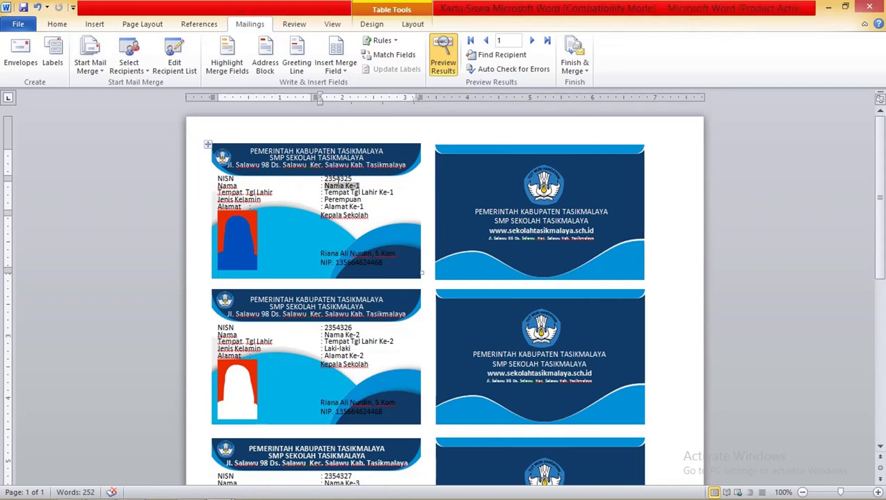
{"action": "left_click", "coordinate": [348, 193]}
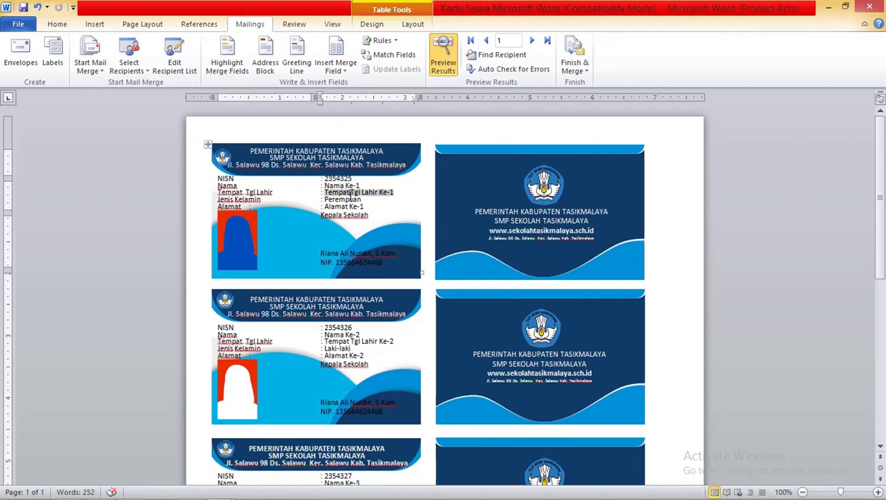
{"action": "scroll", "coordinate": [360, 206], "scroll_direction": "down", "scroll_amount": 2}
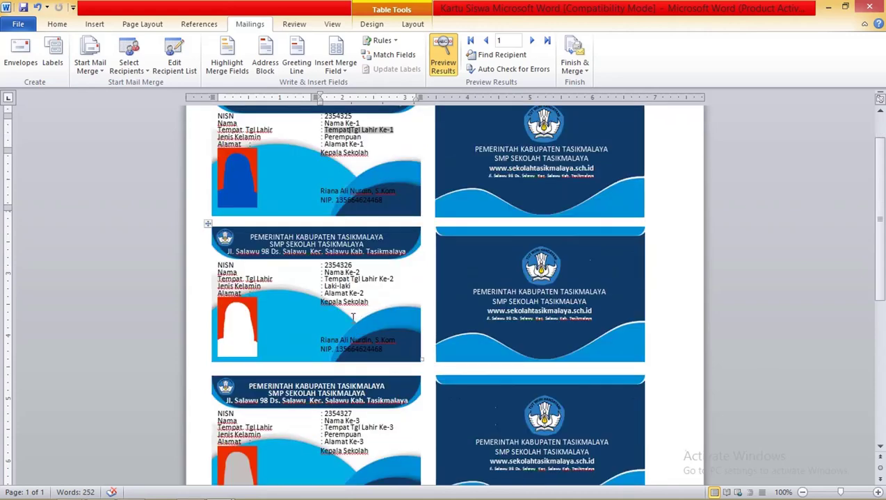
{"action": "scroll", "coordinate": [355, 274], "scroll_direction": "down", "scroll_amount": 2}
{"action": "scroll", "coordinate": [360, 284], "scroll_direction": "down", "scroll_amount": 8}
{"action": "scroll", "coordinate": [389, 265], "scroll_direction": "up", "scroll_amount": 6}
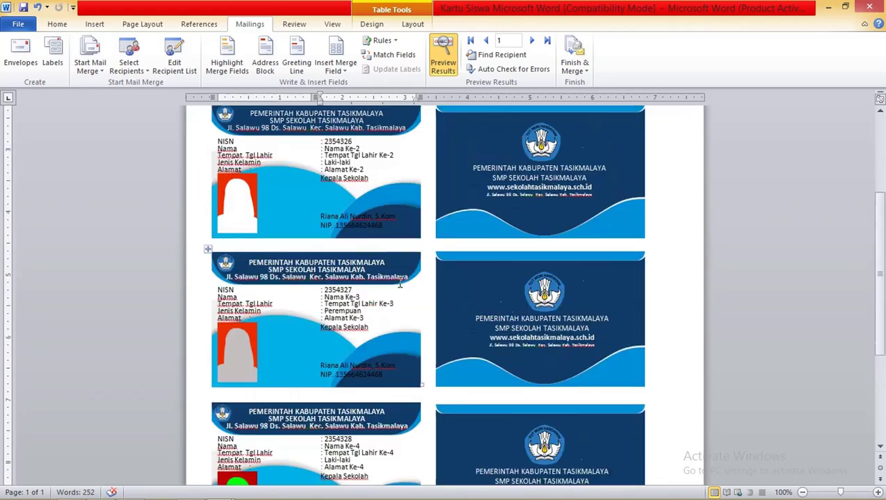
{"action": "scroll", "coordinate": [411, 240], "scroll_direction": "up", "scroll_amount": 5}
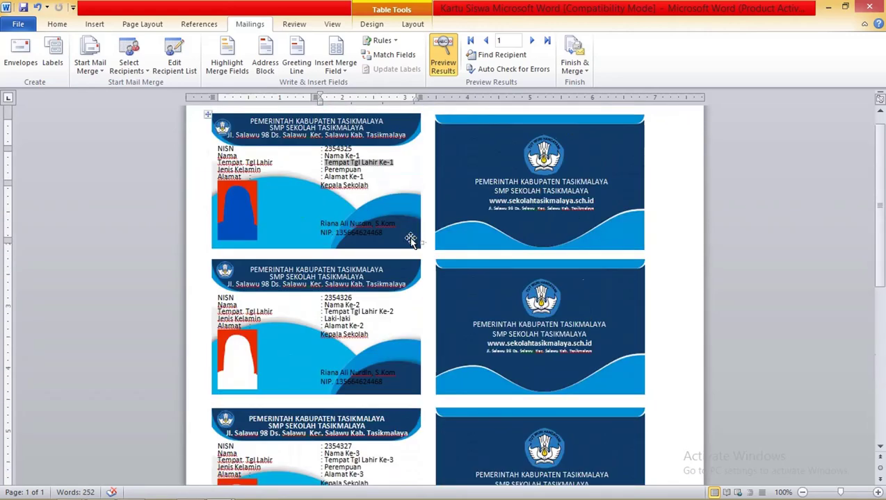
{"action": "left_click", "coordinate": [358, 169]}
{"action": "left_click", "coordinate": [348, 150]}
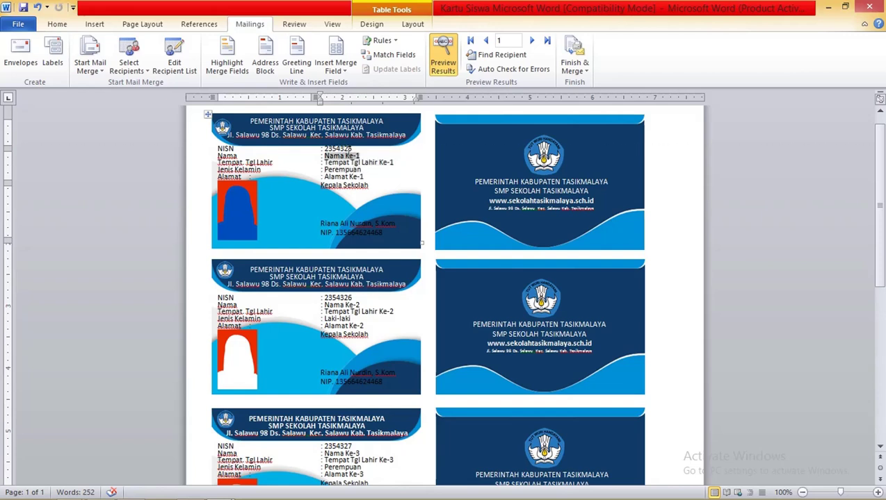
Preview the cards from the next record, then return the preview to record 1
{"action": "left_click", "coordinate": [532, 40]}
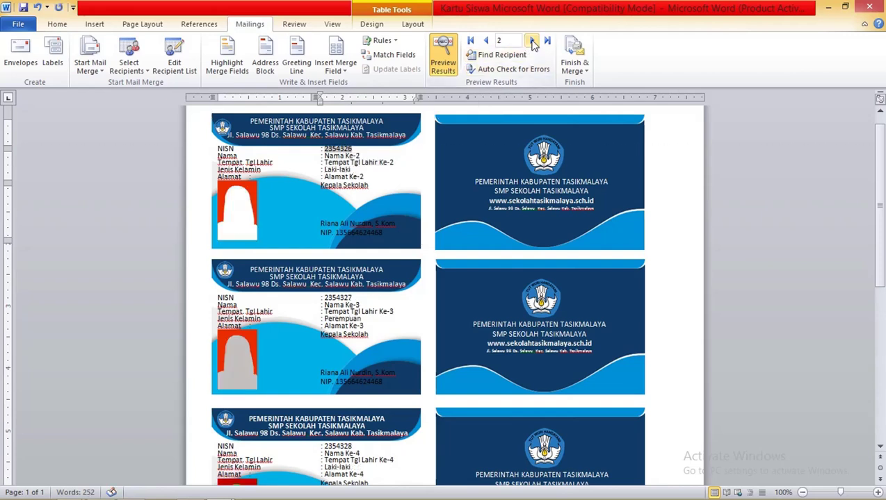
{"action": "left_click", "coordinate": [486, 41]}
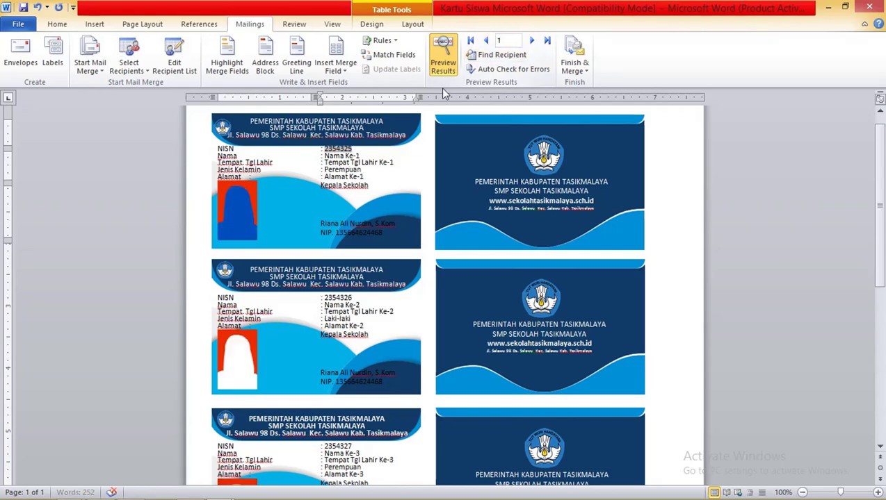
{"action": "scroll", "coordinate": [337, 177], "scroll_direction": "down", "scroll_amount": 1}
{"action": "scroll", "coordinate": [387, 261], "scroll_direction": "down", "scroll_amount": 6}
{"action": "scroll", "coordinate": [397, 263], "scroll_direction": "down", "scroll_amount": 2}
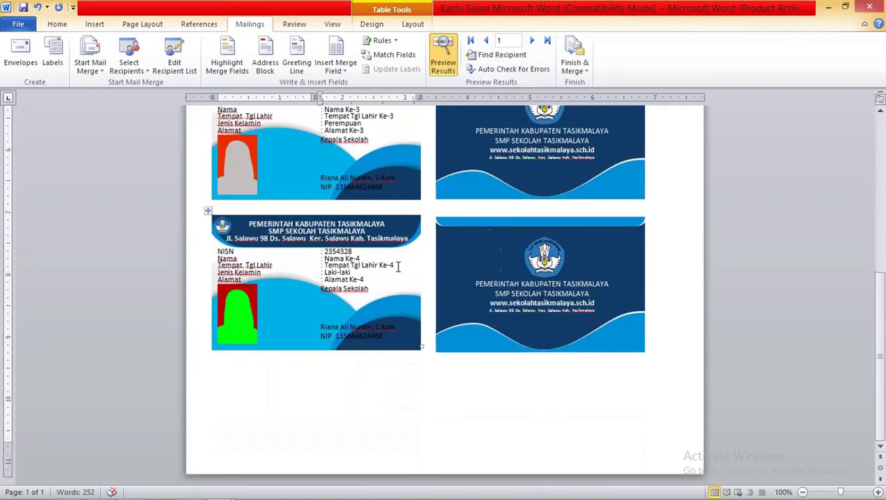
{"action": "scroll", "coordinate": [533, 182], "scroll_direction": "up", "scroll_amount": 5}
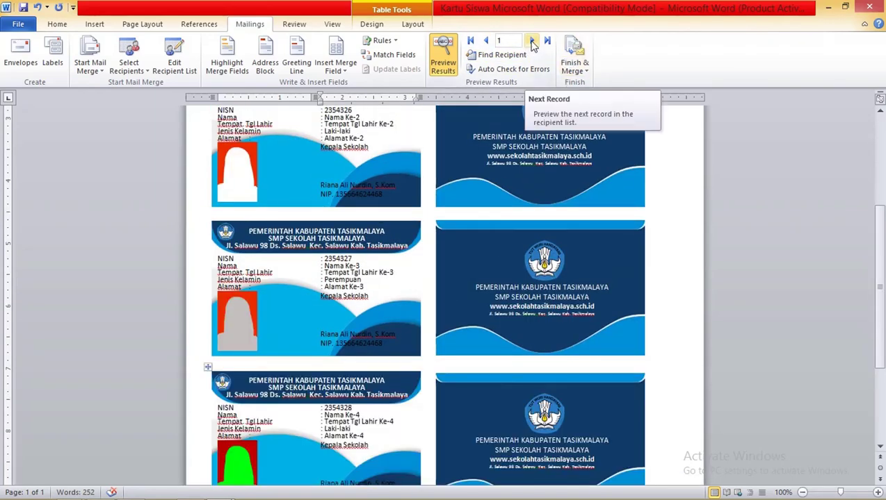
Advance the preview once more, go back to record 1, and show the Finish & Merge choices
{"action": "left_click", "coordinate": [532, 41]}
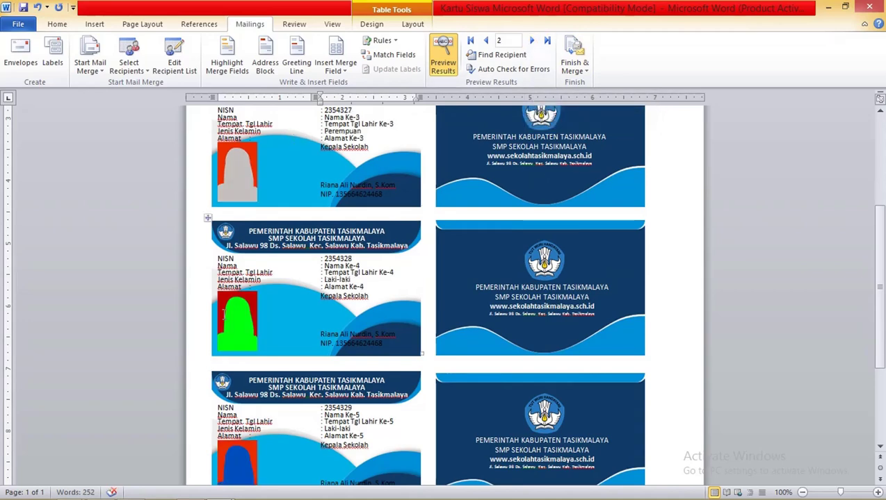
{"action": "scroll", "coordinate": [251, 348], "scroll_direction": "down", "scroll_amount": 3}
{"action": "scroll", "coordinate": [275, 271], "scroll_direction": "up", "scroll_amount": 3}
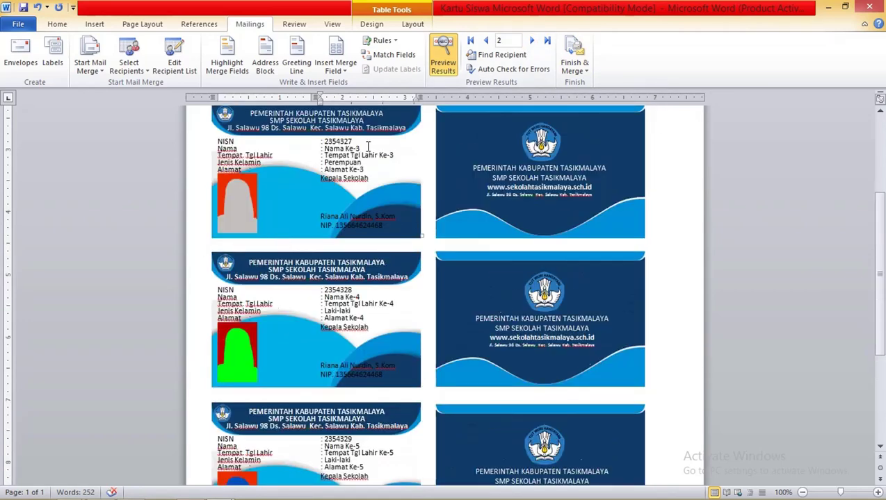
{"action": "scroll", "coordinate": [367, 145], "scroll_direction": "up", "scroll_amount": 3}
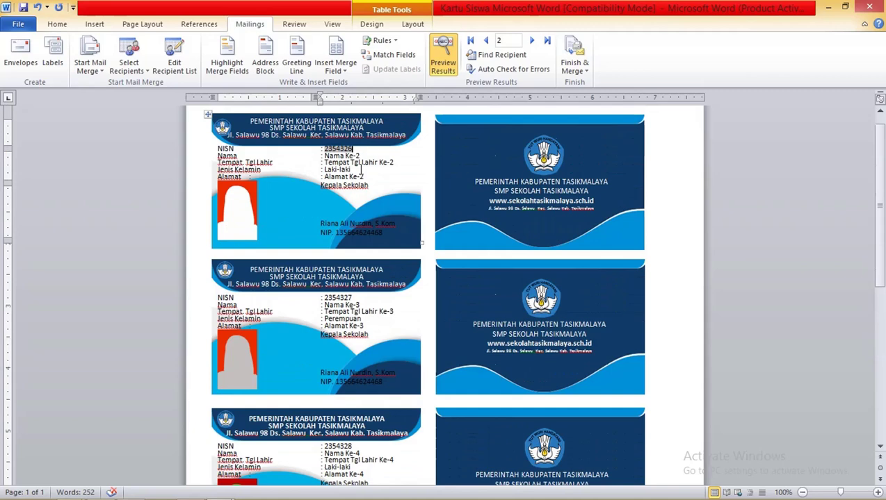
{"action": "scroll", "coordinate": [368, 254], "scroll_direction": "down", "scroll_amount": 6}
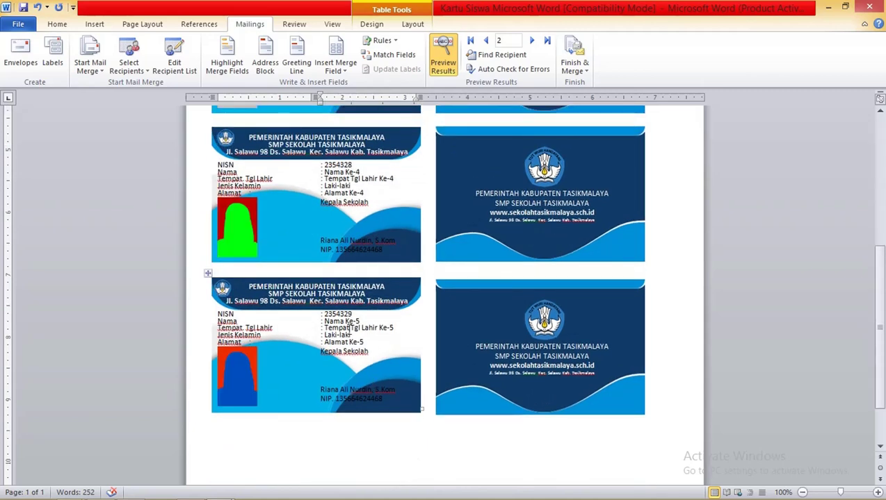
{"action": "scroll", "coordinate": [365, 324], "scroll_direction": "up", "scroll_amount": 3}
{"action": "scroll", "coordinate": [369, 247], "scroll_direction": "up", "scroll_amount": 3}
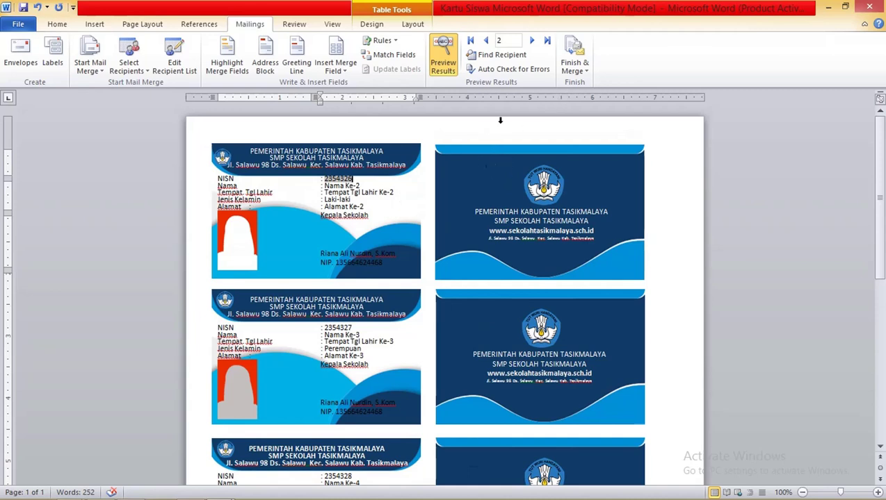
{"action": "left_click", "coordinate": [485, 40]}
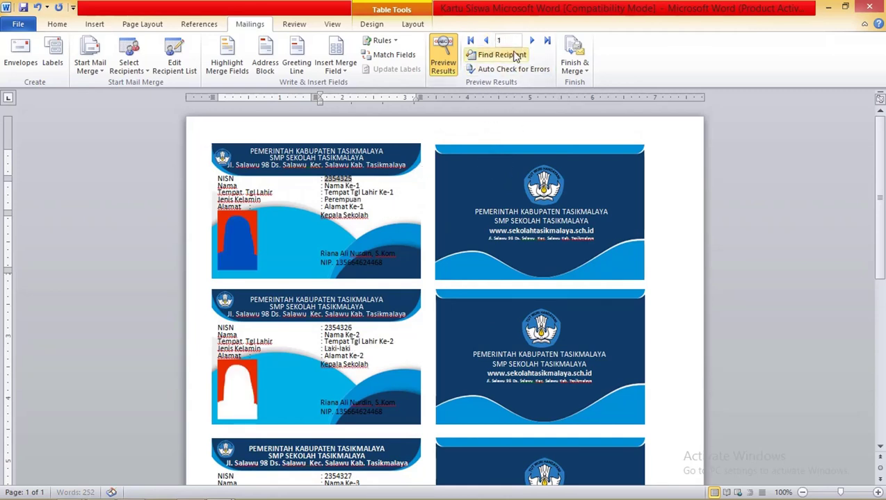
{"action": "left_click", "coordinate": [572, 71]}
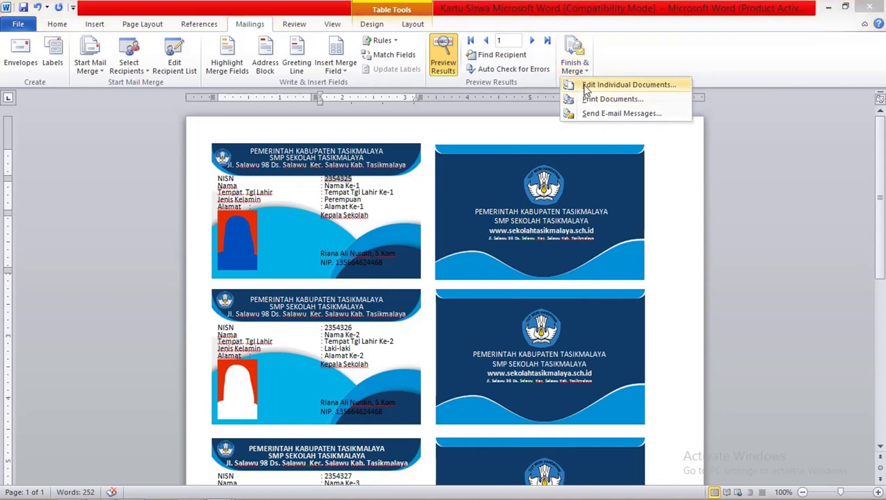
Merge all records via Edit Individual Documents into Letters1, scroll its four pages, then minimize it
{"action": "left_click", "coordinate": [585, 86]}
{"action": "left_click_drag", "start_coordinate": [422, 209], "coordinate": [493, 163]}
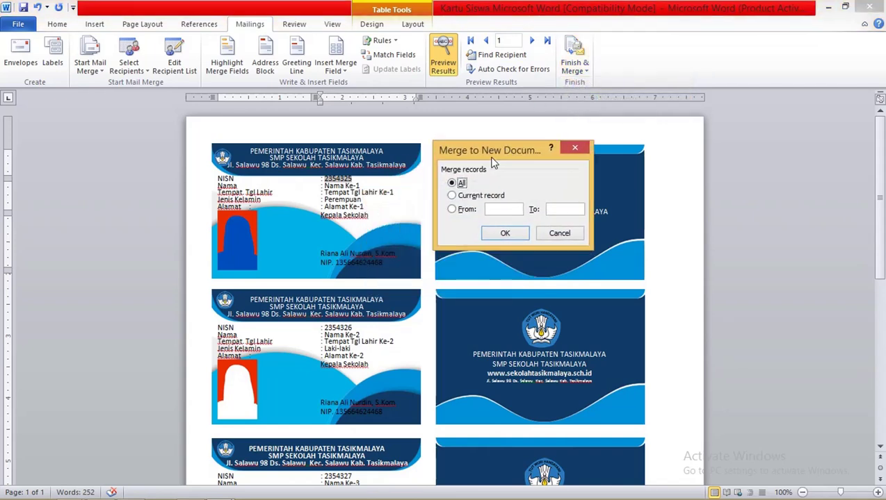
{"action": "left_click", "coordinate": [504, 234]}
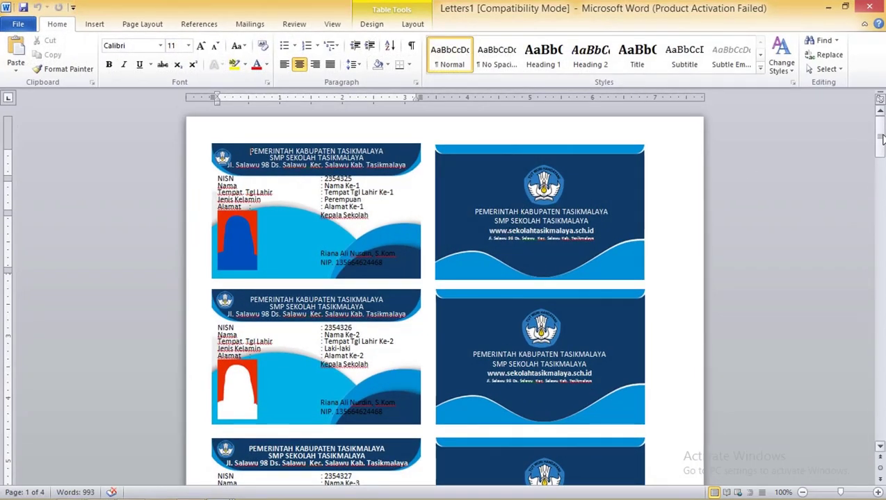
{"action": "mouse_move", "coordinate": [882, 139]}
{"action": "left_mouse_down"}
{"action": "mouse_move", "coordinate": [877, 174]}
{"action": "mouse_move", "coordinate": [861, 116]}
{"action": "left_mouse_up"}
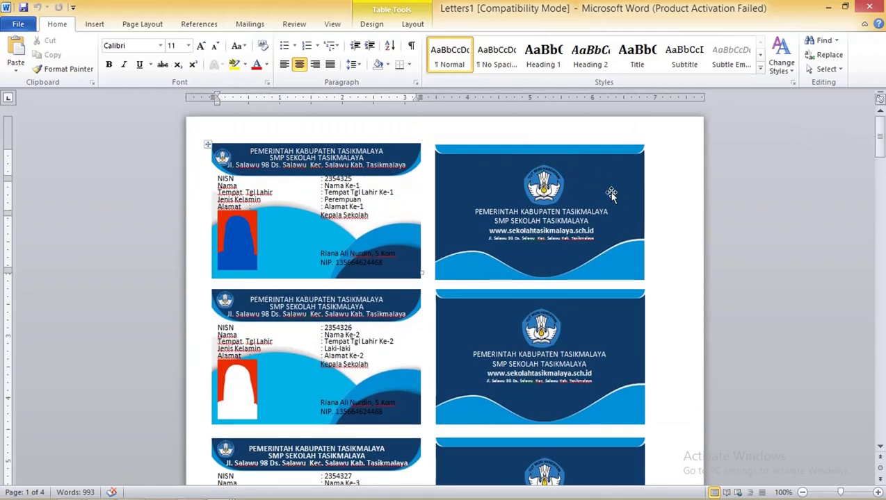
{"action": "left_click_drag", "start_coordinate": [880, 139], "coordinate": [880, 398]}
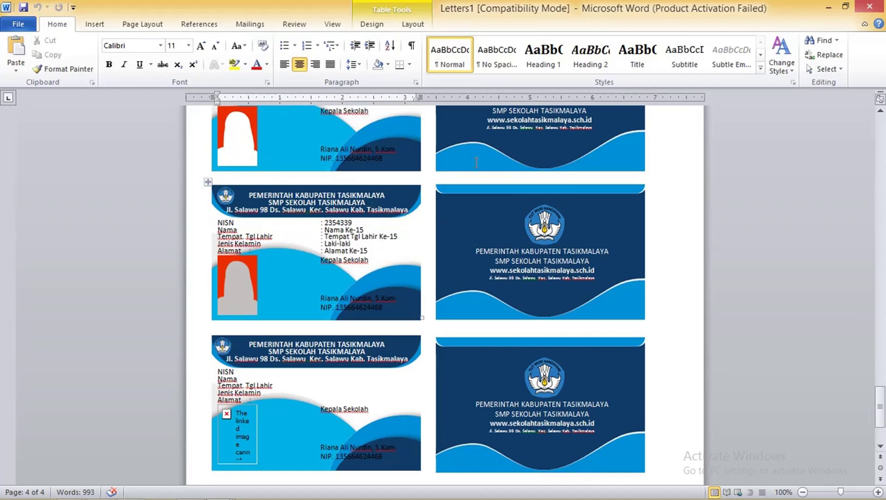
{"action": "left_click", "coordinate": [829, 8]}
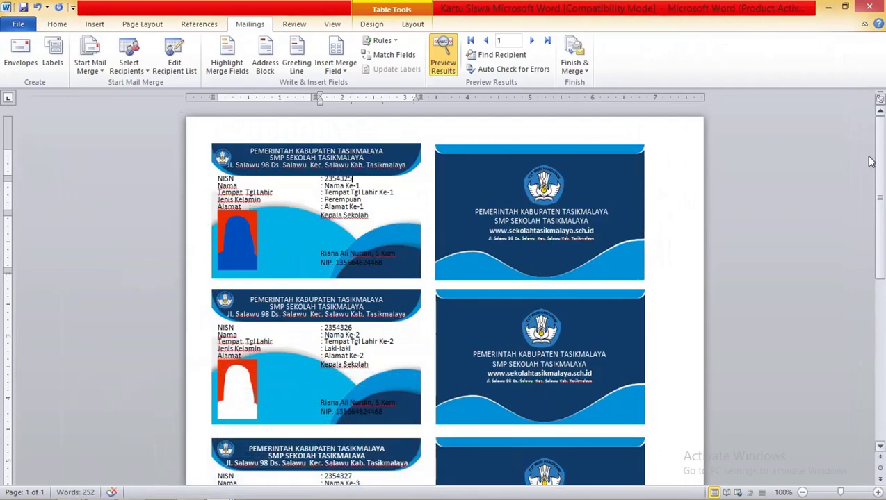
{"action": "left_click_drag", "start_coordinate": [878, 159], "coordinate": [859, 358]}
Select the first card's NISN-to-Alamat values, then create a new blank Document1
{"action": "scroll", "coordinate": [284, 217], "scroll_direction": "up", "scroll_amount": 9}
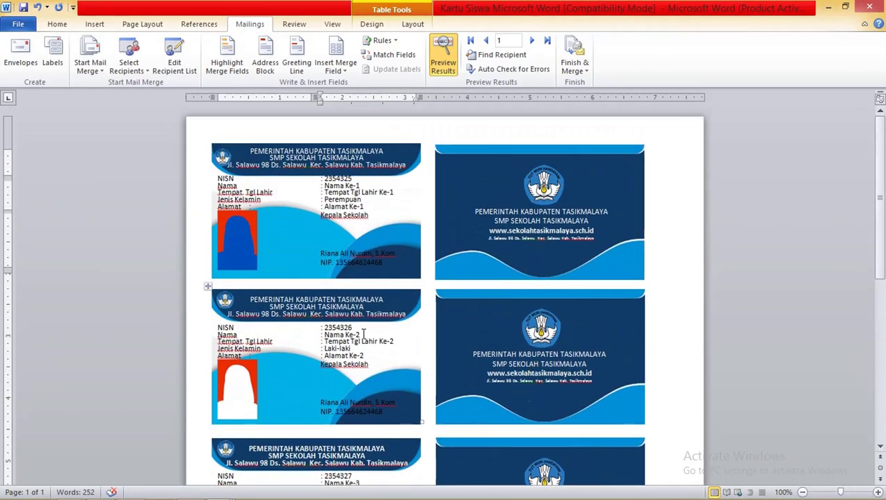
{"action": "left_click_drag", "start_coordinate": [365, 206], "coordinate": [321, 178]}
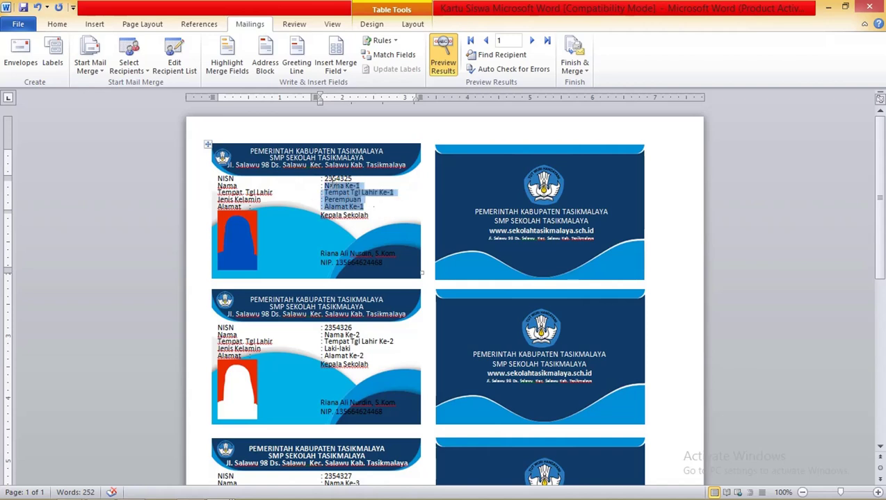
{"action": "left_click", "coordinate": [368, 206]}
{"action": "left_click_drag", "start_coordinate": [368, 206], "coordinate": [321, 178]}
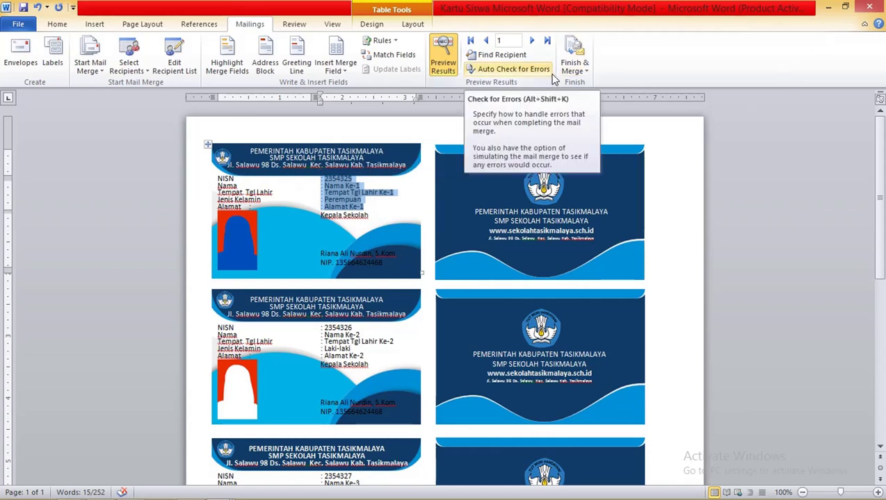
{"action": "left_click", "coordinate": [551, 73]}
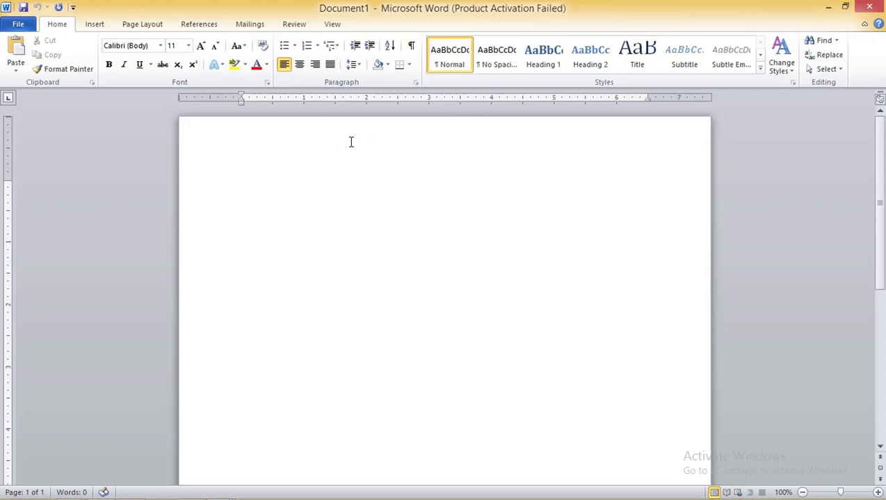
Type the Nama, Alamat and Hobi labels on separate lines, each followed by a tab and colon
{"action": "type", "text": "nAMA"}
{"action": "key", "text": "Tab"}
{"action": "type", "text": "Ala"}
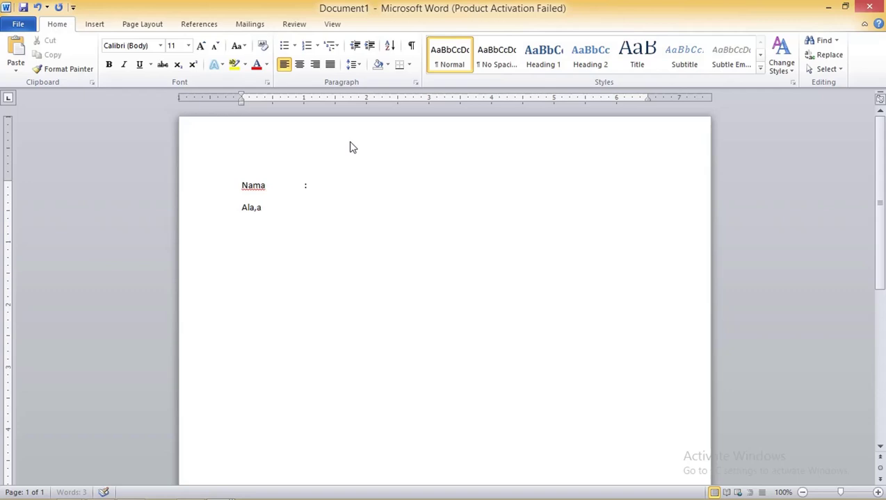
{"action": "key", "text": "BackSpace"}
{"action": "key", "text": "BackSpace"}
{"action": "type", "text": "m"}
{"action": "type", "text": "at :"}
{"action": "key", "text": "BackSpace"}
{"action": "key", "text": "BackSpace"}
{"action": "key", "text": "Tab"}
{"action": "key", "text": "Return"}
{"action": "type", "text": ":"}
{"action": "key", "text": "BackSpace"}
{"action": "type", "text": "H"}
{"action": "type", "text": "obi"}
{"action": "key", "text": "Tab"}
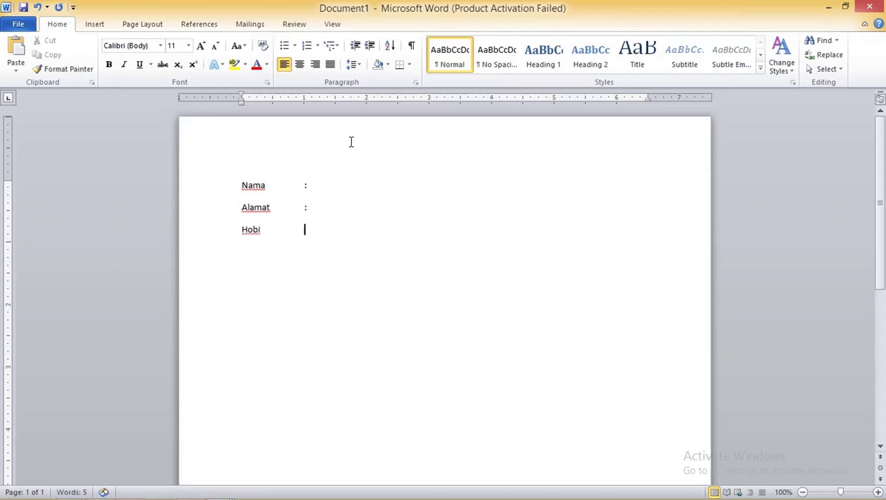
{"action": "type", "text": ":"}
Insert a line above Nama, type 'biodata' and center it as the title
{"action": "mouse_move", "coordinate": [323, 234]}
{"action": "left_mouse_down"}
{"action": "mouse_move", "coordinate": [264, 206]}
{"action": "mouse_move", "coordinate": [281, 168]}
{"action": "left_mouse_up"}
{"action": "left_click", "coordinate": [320, 178]}
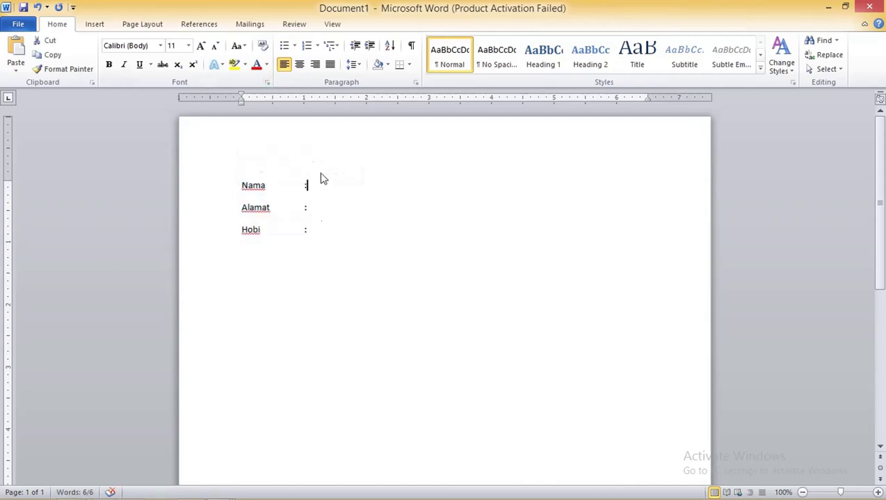
{"action": "left_click", "coordinate": [240, 185]}
{"action": "key", "text": "Return"}
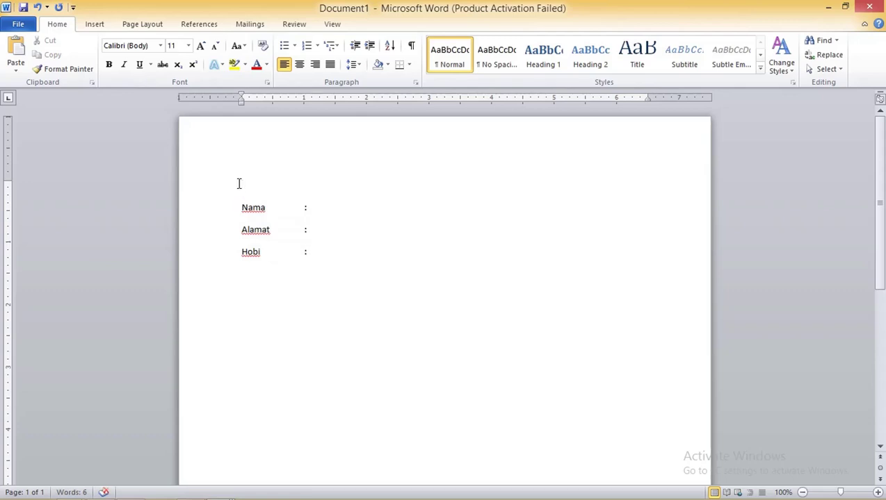
{"action": "type", "text": "bi"}
{"action": "type", "text": "oda"}
{"action": "type", "text": "ta"}
{"action": "key", "text": "ctrl+e"}
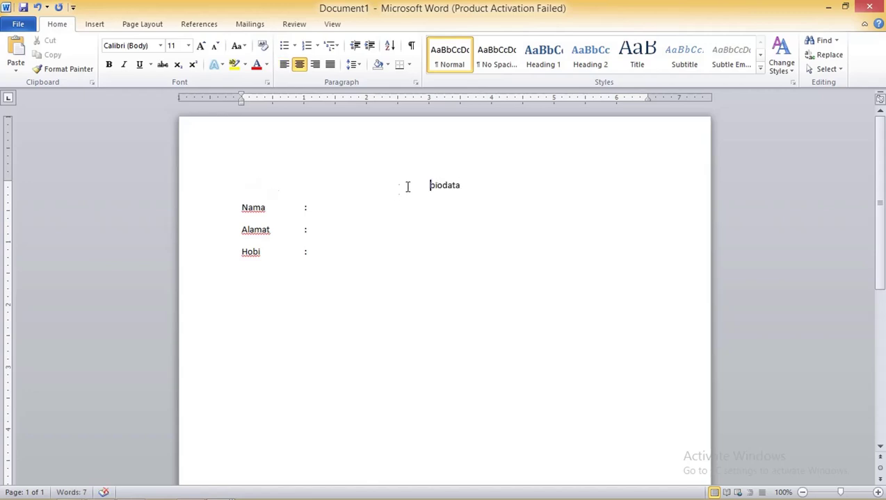
Check the layout by selecting the Biodata title and the Nama, Alamat and Hobi lines in turn
{"action": "left_click_drag", "start_coordinate": [407, 187], "coordinate": [500, 188]}
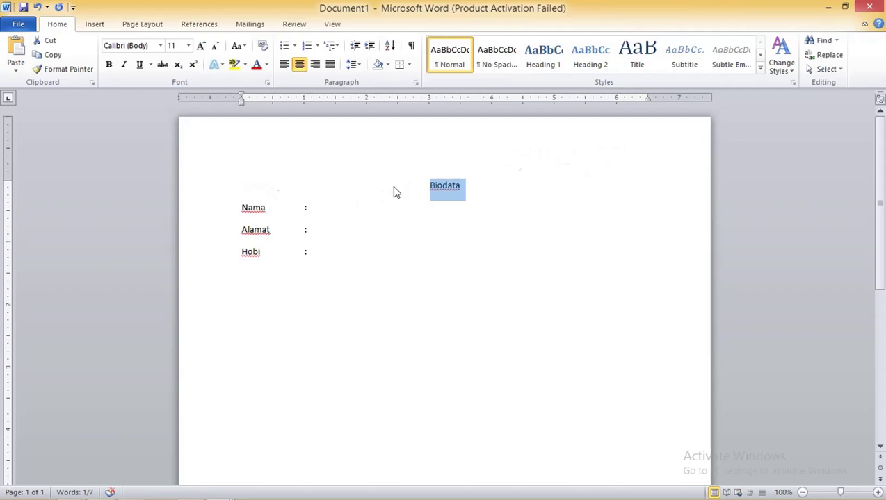
{"action": "left_click", "coordinate": [307, 189]}
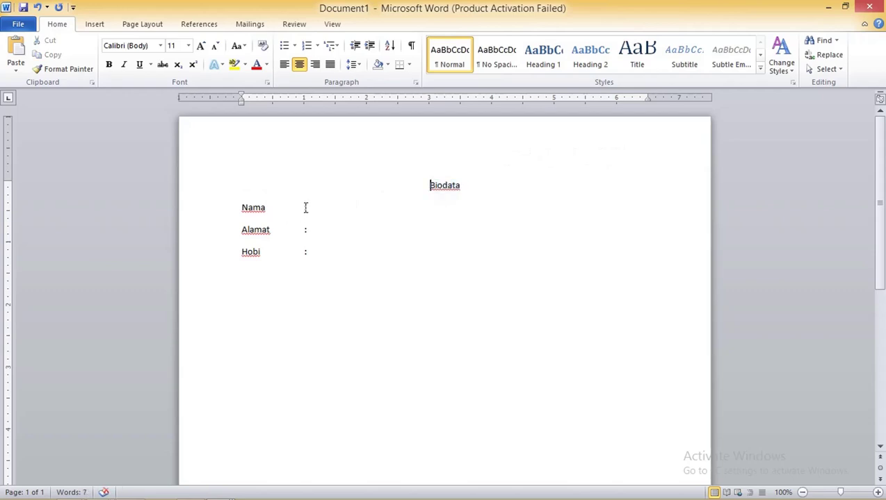
{"action": "left_click_drag", "start_coordinate": [312, 253], "coordinate": [238, 218]}
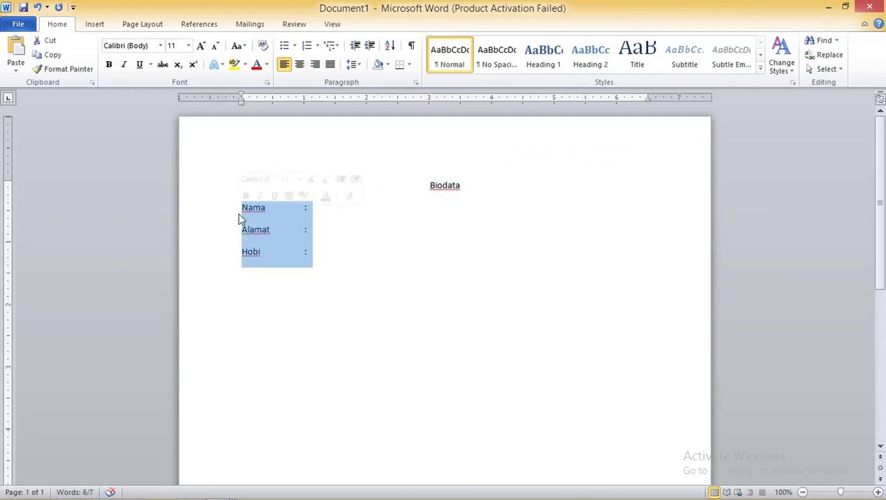
{"action": "left_click", "coordinate": [322, 231]}
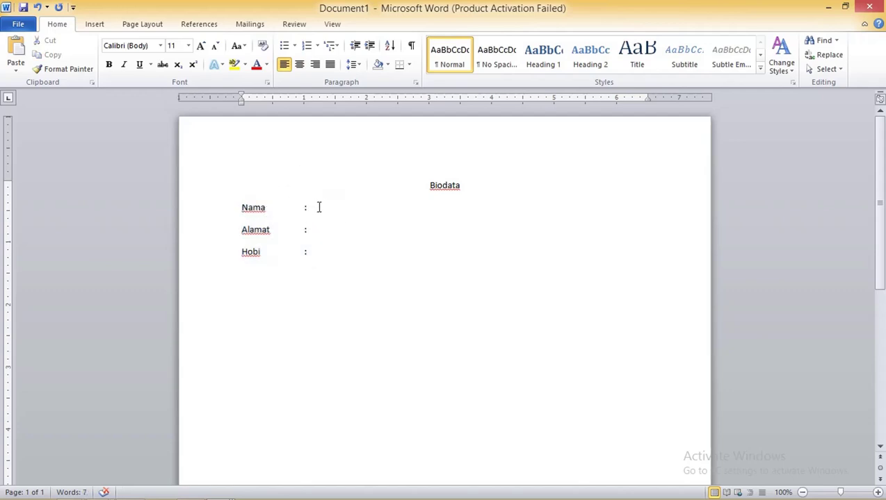
{"action": "left_click_drag", "start_coordinate": [318, 207], "coordinate": [233, 206]}
{"action": "left_click", "coordinate": [318, 228]}
{"action": "left_click", "coordinate": [313, 207]}
{"action": "left_click", "coordinate": [318, 250]}
{"action": "double_click", "coordinate": [303, 206]}
{"action": "left_click", "coordinate": [204, 206]}
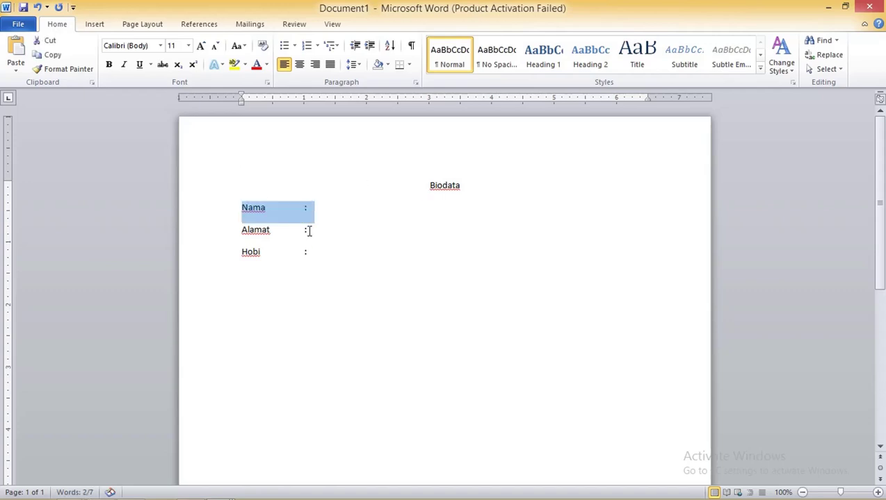
{"action": "left_click", "coordinate": [221, 229]}
{"action": "left_click", "coordinate": [210, 251]}
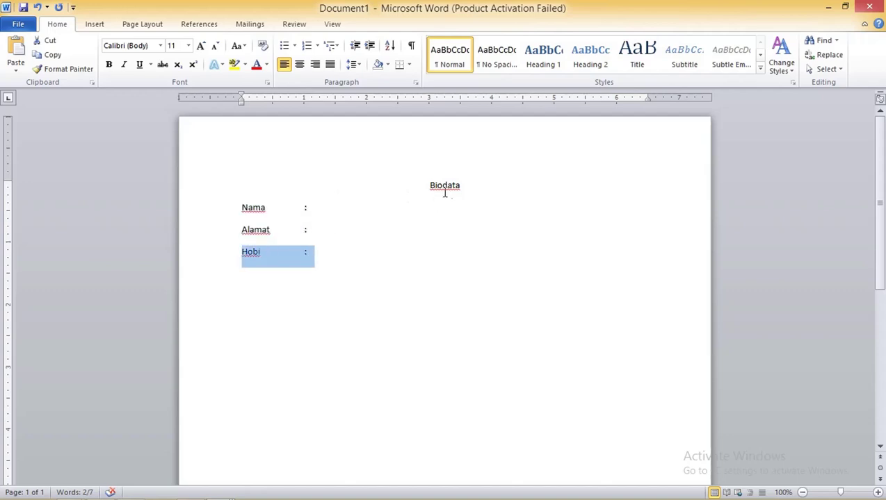
{"action": "double_click", "coordinate": [438, 194]}
{"action": "left_click", "coordinate": [321, 215]}
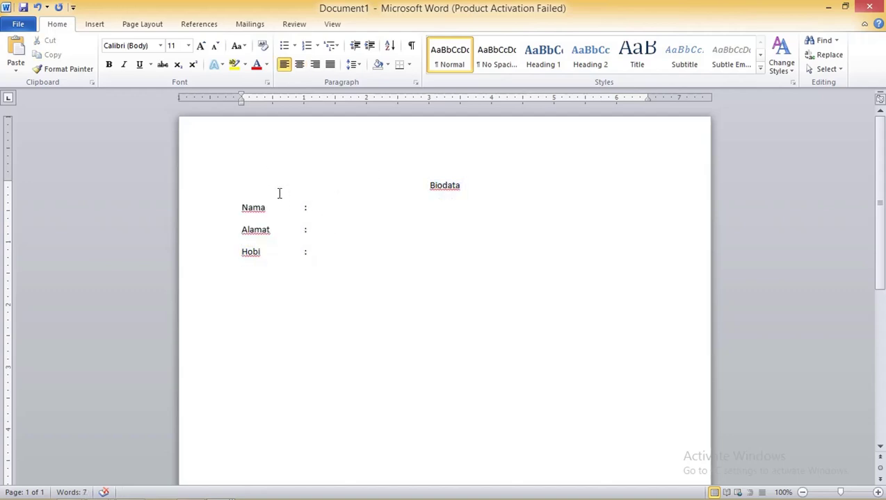
On the Mailings tab, open the Select Recipients menu
{"action": "left_click", "coordinate": [251, 26]}
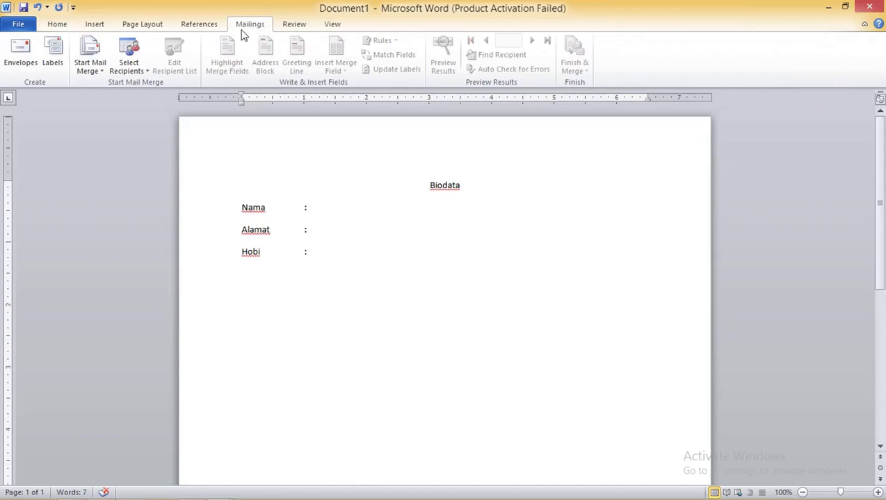
{"action": "left_click", "coordinate": [139, 72]}
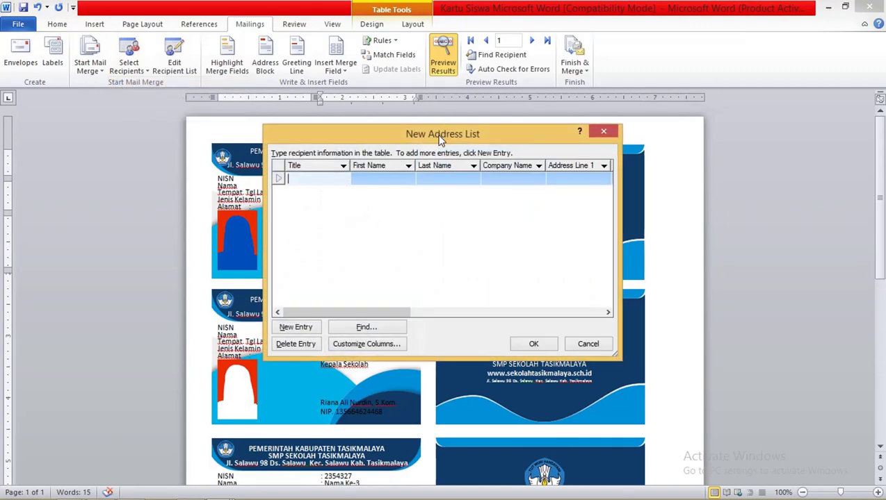
Reposition the New Address List window and begin the first entry, moving to First Name
{"action": "mouse_move", "coordinate": [442, 134]}
{"action": "left_mouse_down"}
{"action": "mouse_move", "coordinate": [388, 114]}
{"action": "mouse_move", "coordinate": [408, 133]}
{"action": "left_mouse_up"}
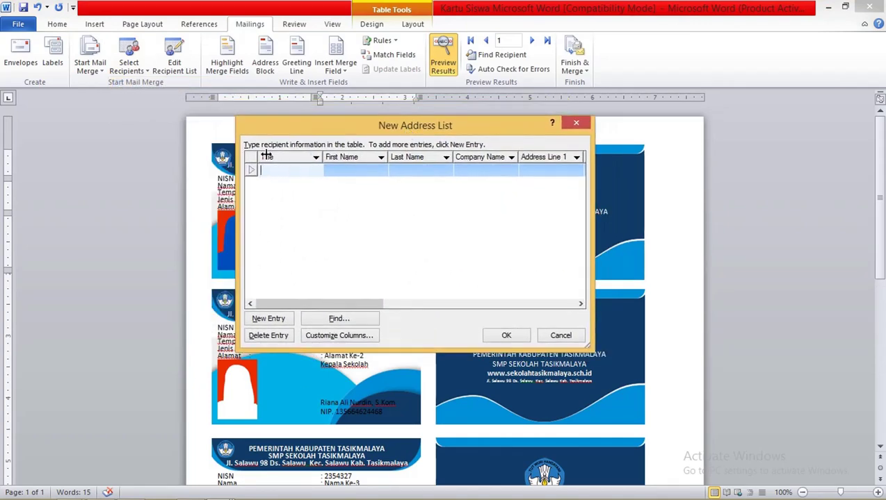
{"action": "left_click_drag", "start_coordinate": [280, 130], "coordinate": [351, 164]}
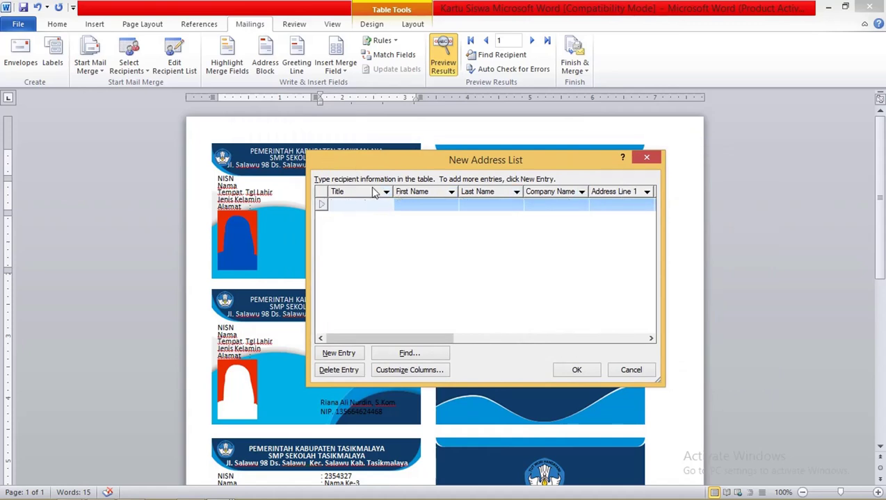
{"action": "left_click_drag", "start_coordinate": [386, 170], "coordinate": [349, 167]}
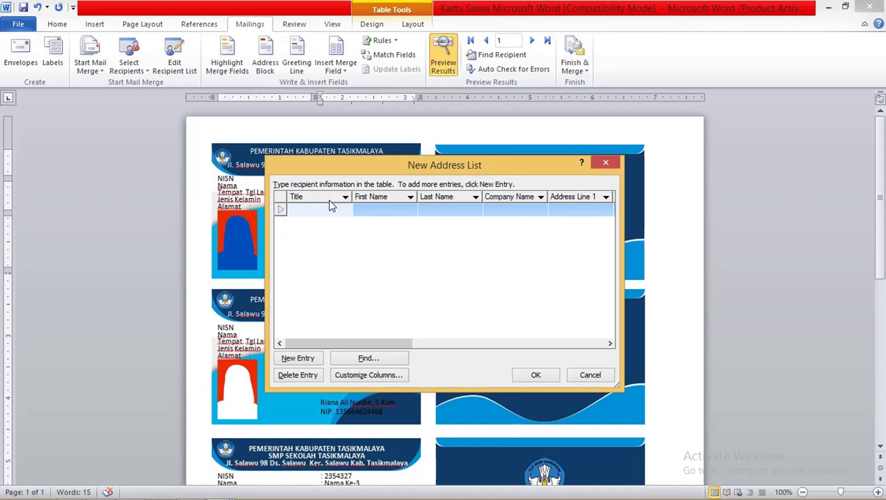
{"action": "left_click_drag", "start_coordinate": [481, 161], "coordinate": [438, 130]}
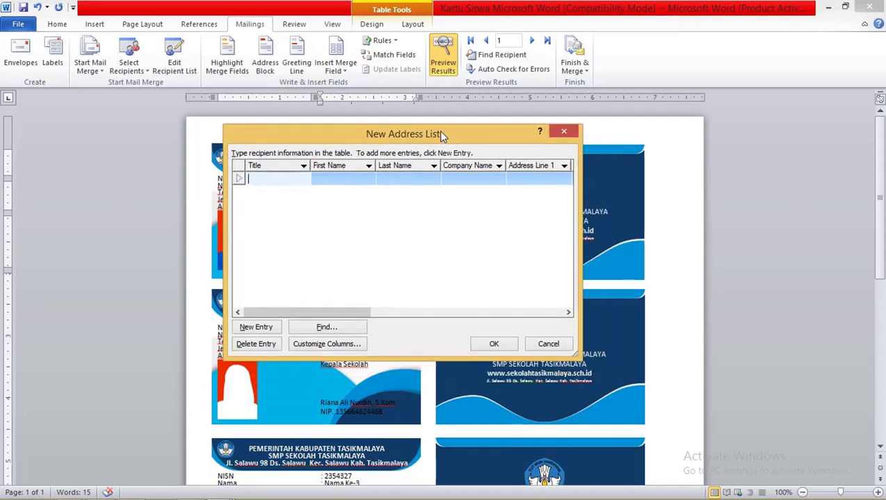
{"action": "left_click", "coordinate": [304, 166]}
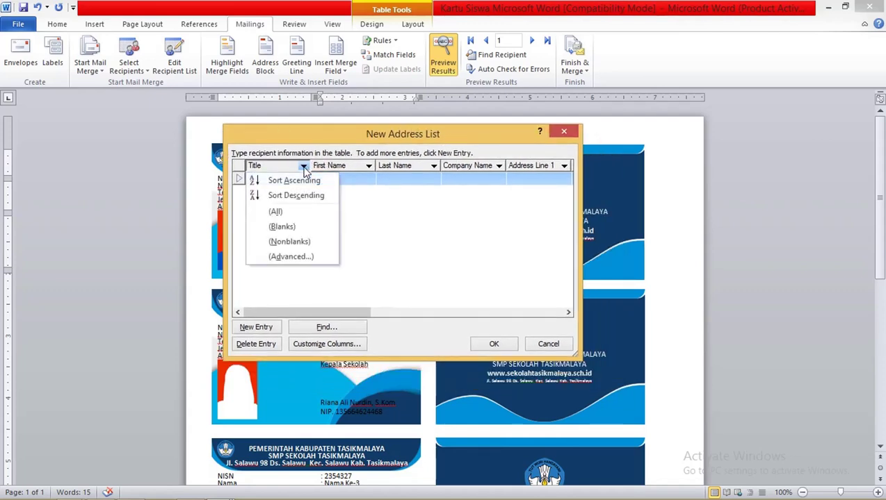
{"action": "left_click", "coordinate": [367, 190]}
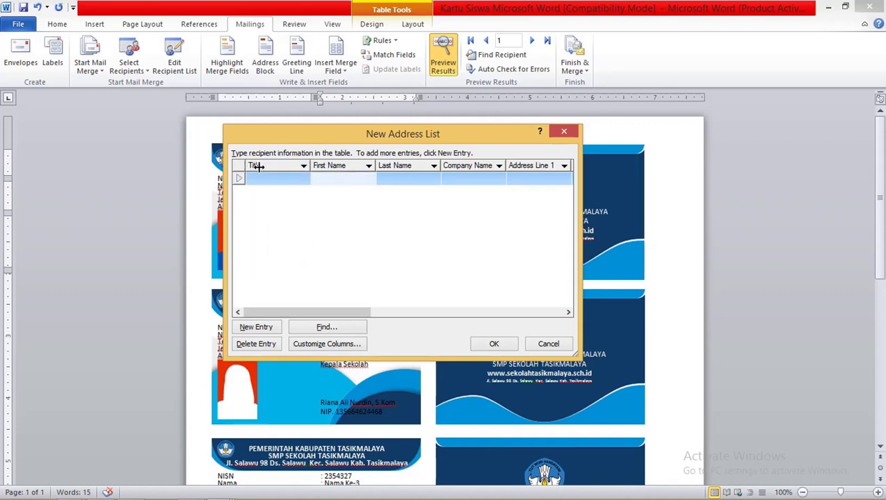
{"action": "left_click", "coordinate": [313, 178]}
{"action": "key", "text": "Tab"}
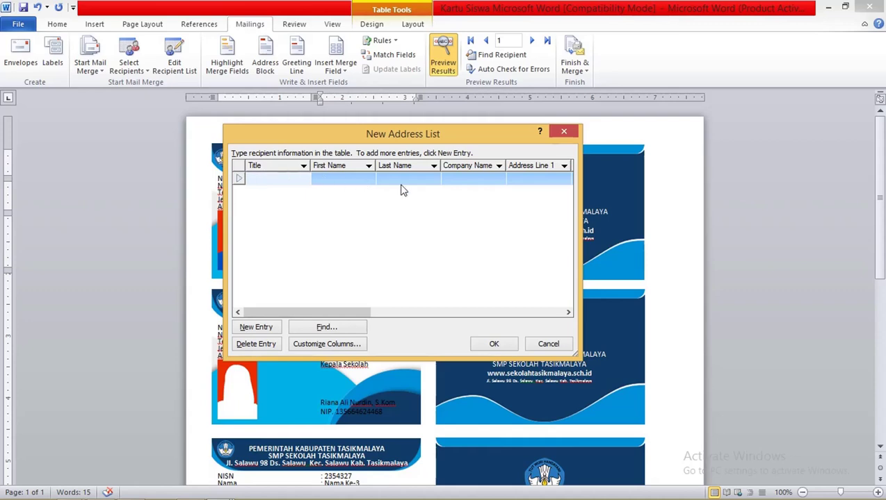
Open Customize Columns and rename the Title field to Nama
{"action": "left_click", "coordinate": [344, 347]}
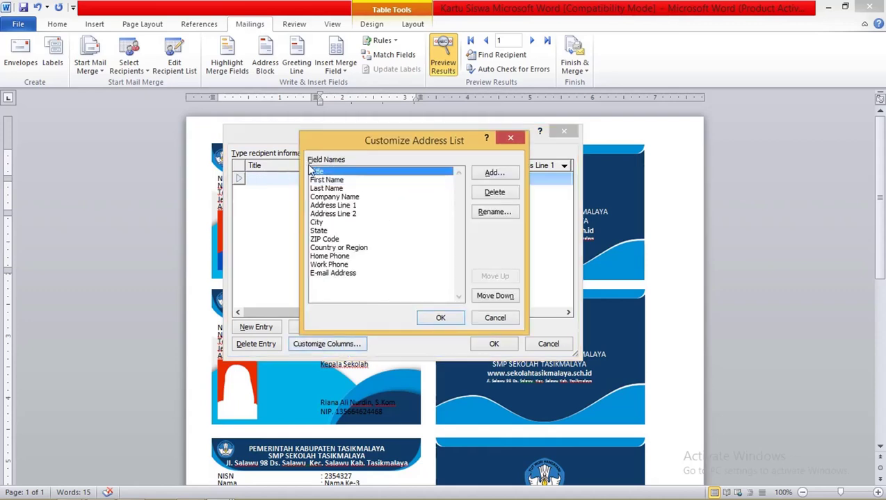
{"action": "left_click_drag", "start_coordinate": [339, 143], "coordinate": [322, 145]}
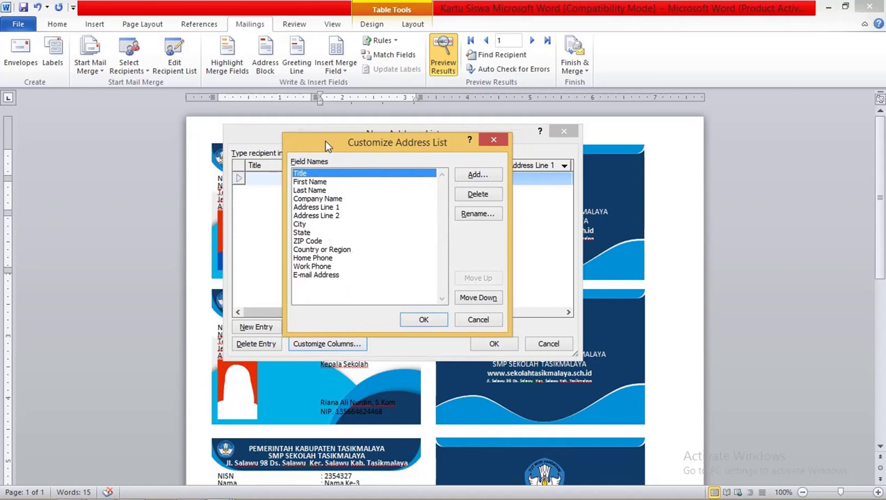
{"action": "left_click", "coordinate": [477, 214]}
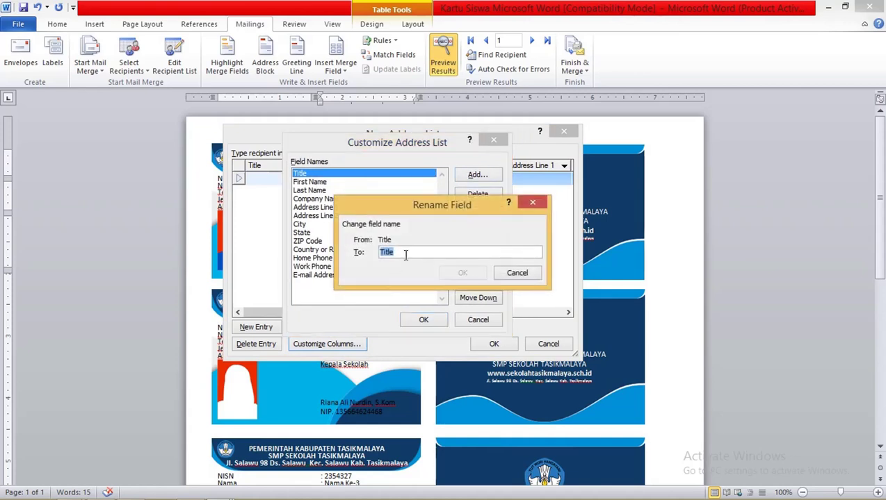
{"action": "type", "text": "Nama"}
{"action": "left_click", "coordinate": [456, 274]}
Rename First Name to Alamat and Last Name to Hobi, then apply the column changes
{"action": "left_click", "coordinate": [317, 182]}
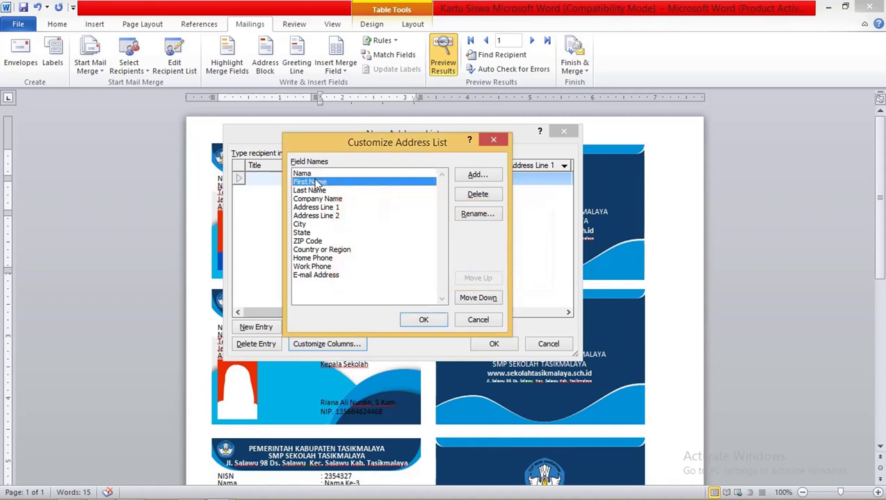
{"action": "left_click", "coordinate": [477, 214]}
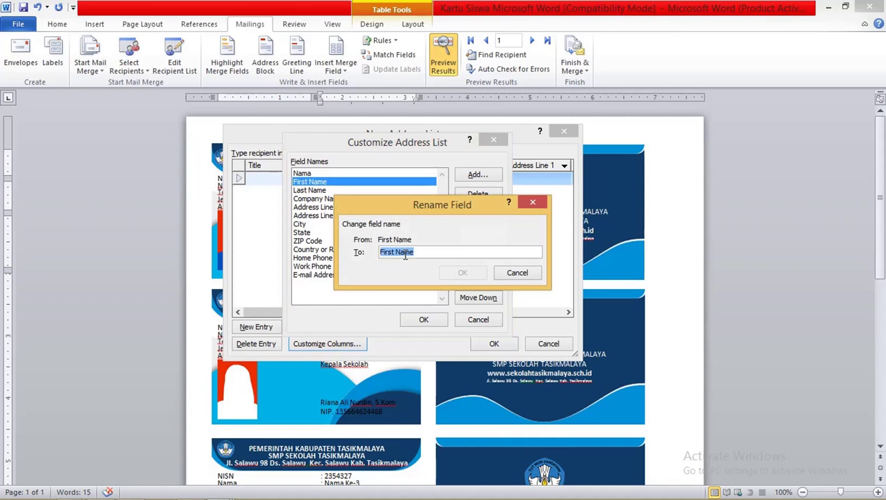
{"action": "type", "text": "Alamat"}
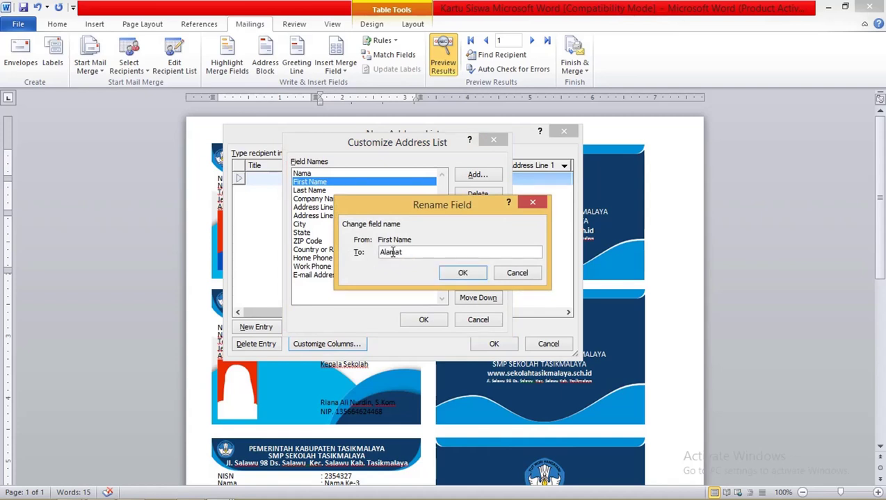
{"action": "left_click", "coordinate": [464, 275]}
{"action": "left_click", "coordinate": [321, 192]}
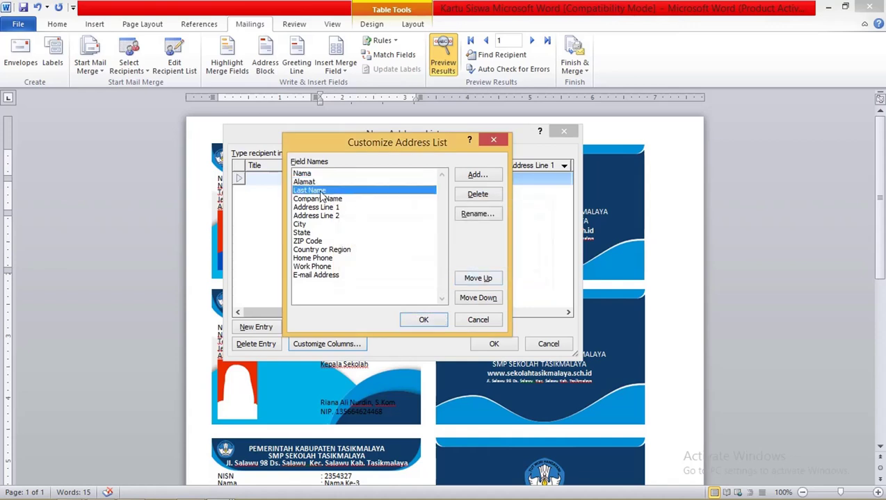
{"action": "left_click", "coordinate": [479, 215]}
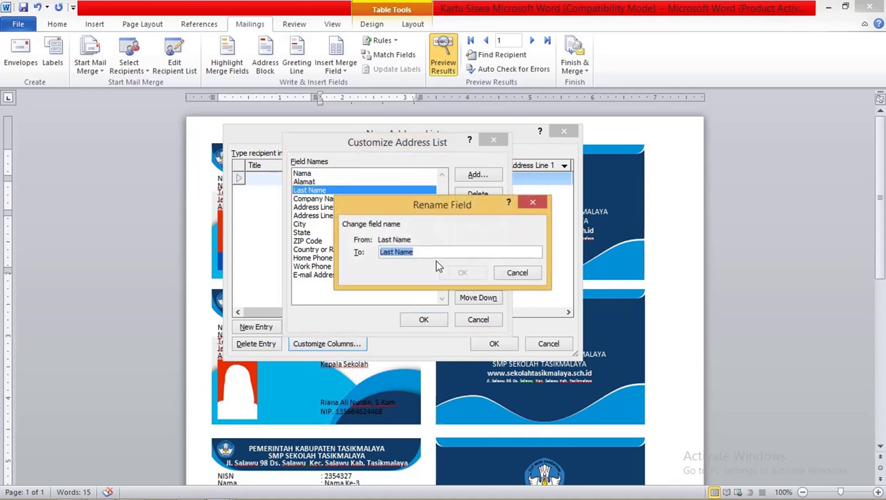
{"action": "type", "text": "H"}
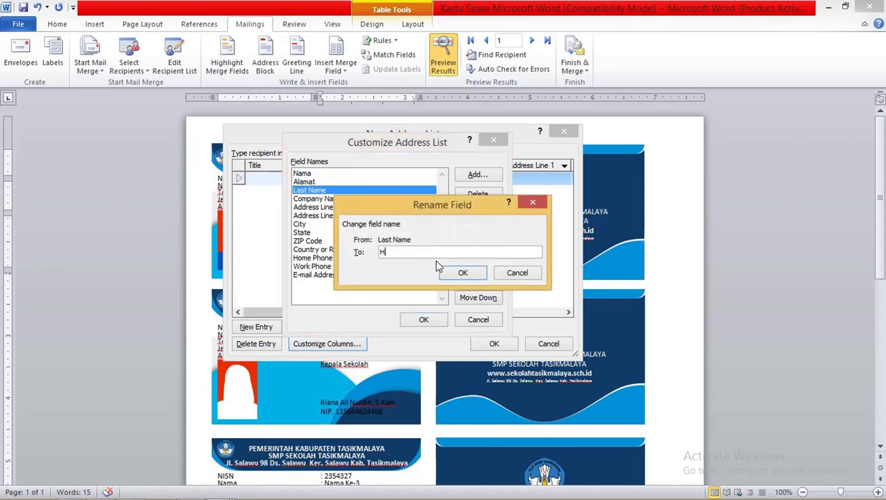
{"action": "type", "text": "obi"}
{"action": "left_click", "coordinate": [460, 274]}
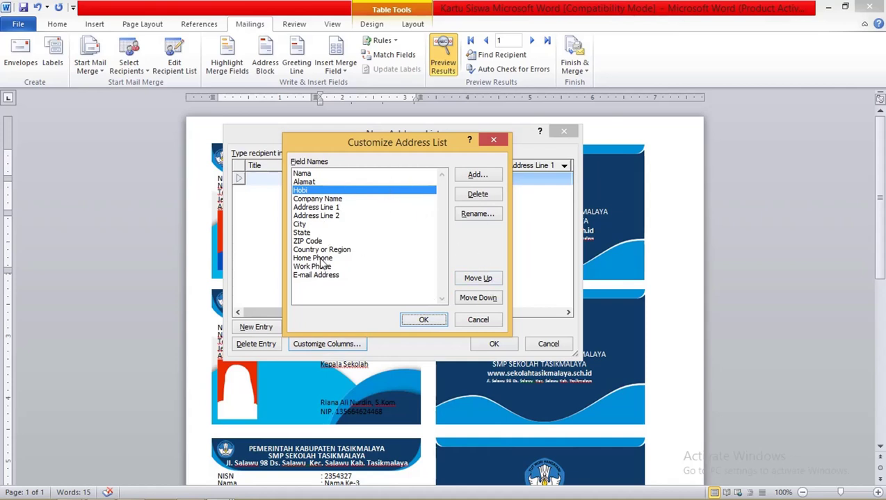
{"action": "left_click", "coordinate": [423, 321]}
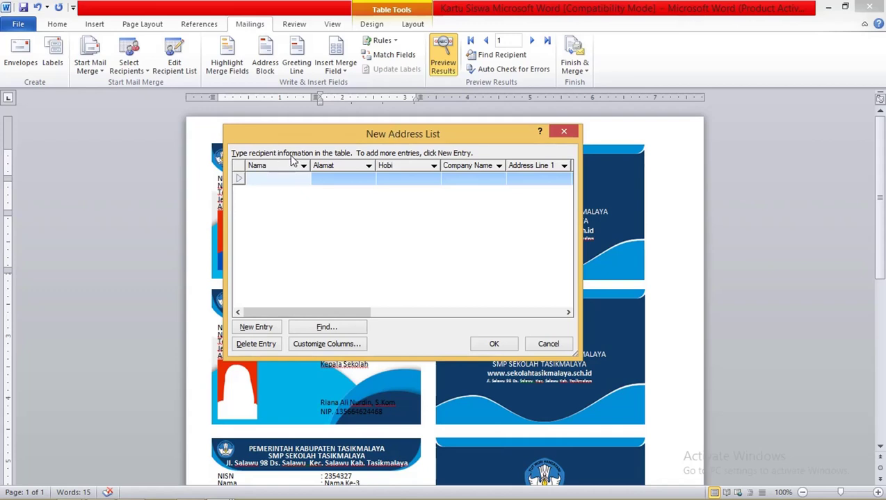
Fill in the first recipient row: Nama 1, Alamat 1, Hobi 1
{"action": "left_click", "coordinate": [285, 178]}
{"action": "type", "text": "1"}
{"action": "left_click", "coordinate": [333, 178]}
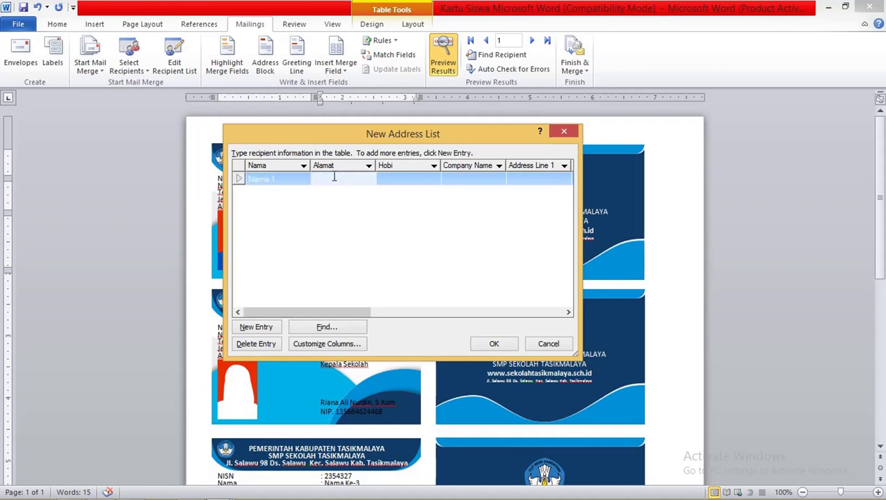
{"action": "type", "text": "Alamat 1"}
{"action": "left_click", "coordinate": [406, 180]}
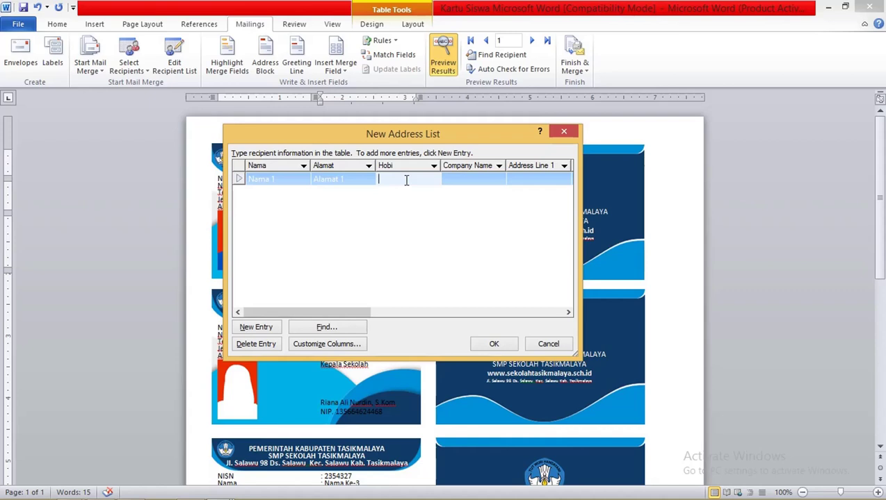
{"action": "type", "text": "Hobi 1"}
{"action": "left_click", "coordinate": [285, 179]}
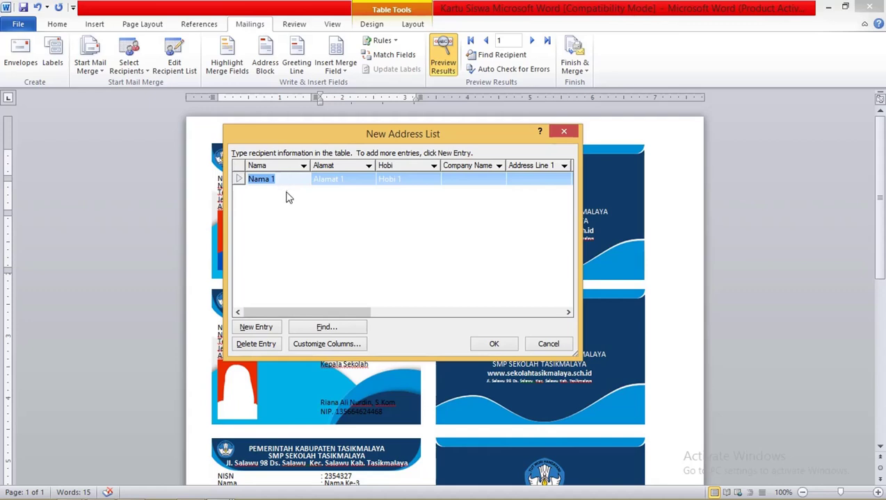
{"action": "left_click", "coordinate": [285, 196]}
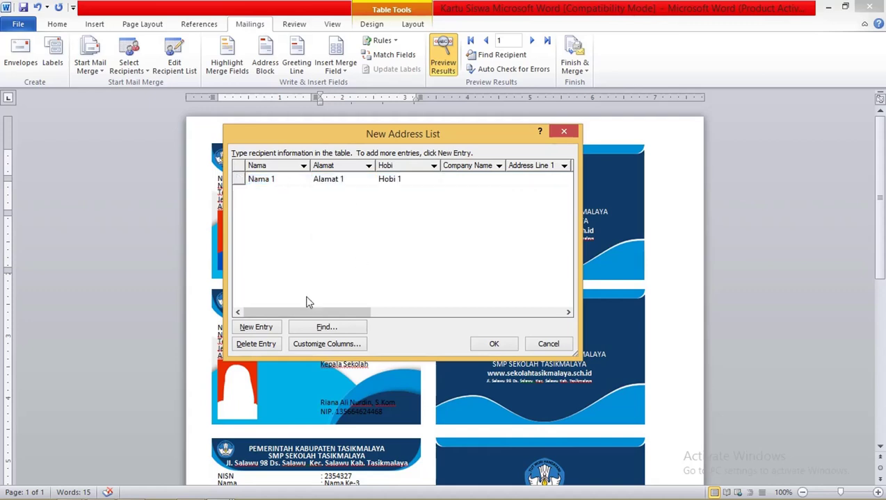
Add a second entry and fill in its Nama 2 and Alamat 2 values
{"action": "left_click", "coordinate": [260, 325]}
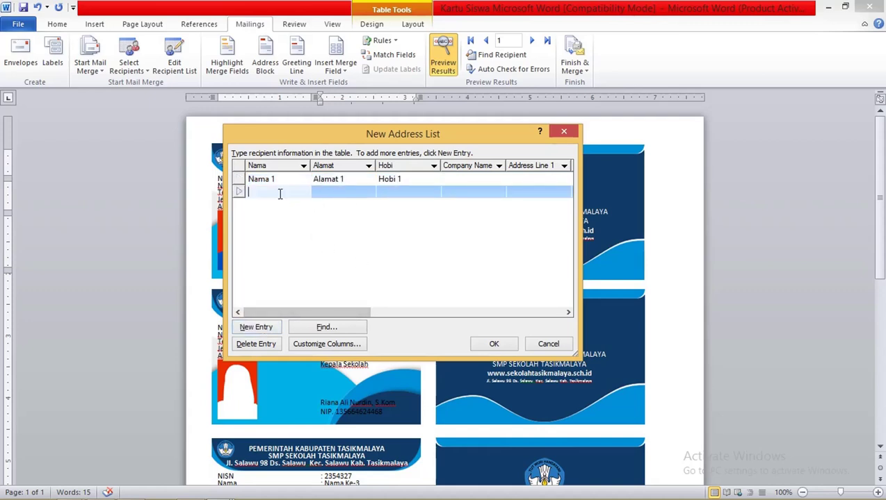
{"action": "type", "text": "Nama 1"}
{"action": "left_click", "coordinate": [336, 192]}
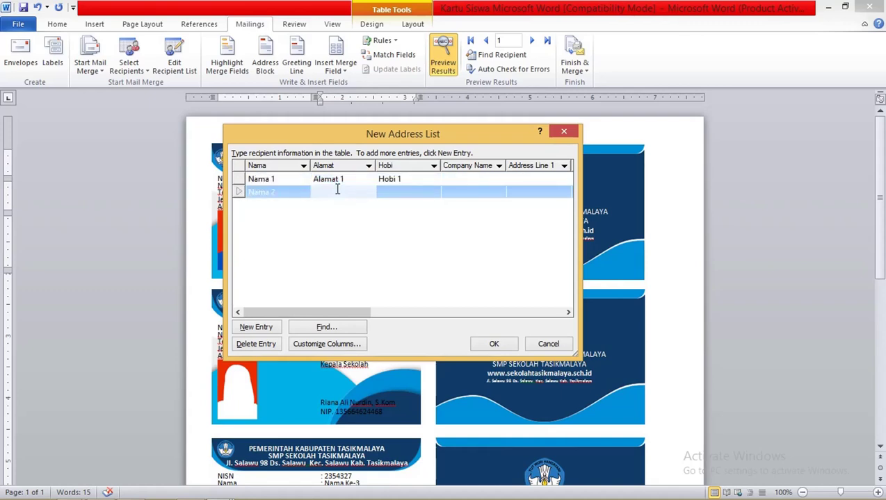
{"action": "type", "text": "Nama 1"}
{"action": "left_click", "coordinate": [339, 179]}
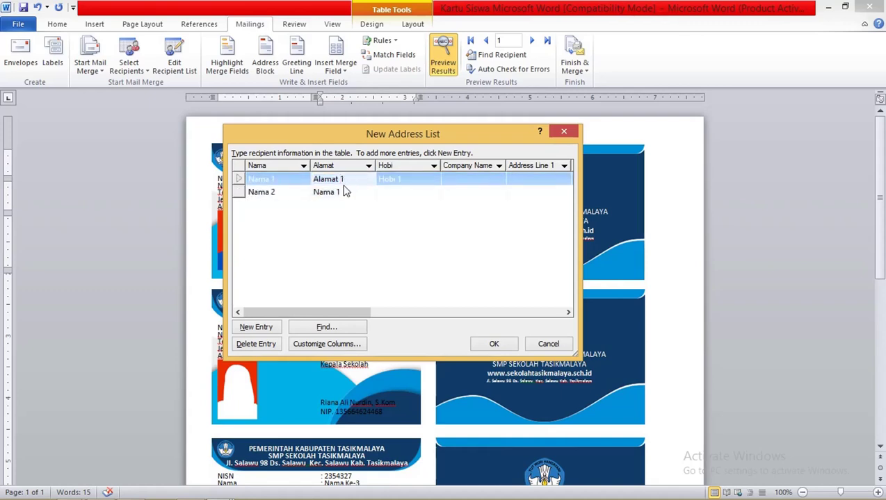
{"action": "left_click", "coordinate": [316, 178]}
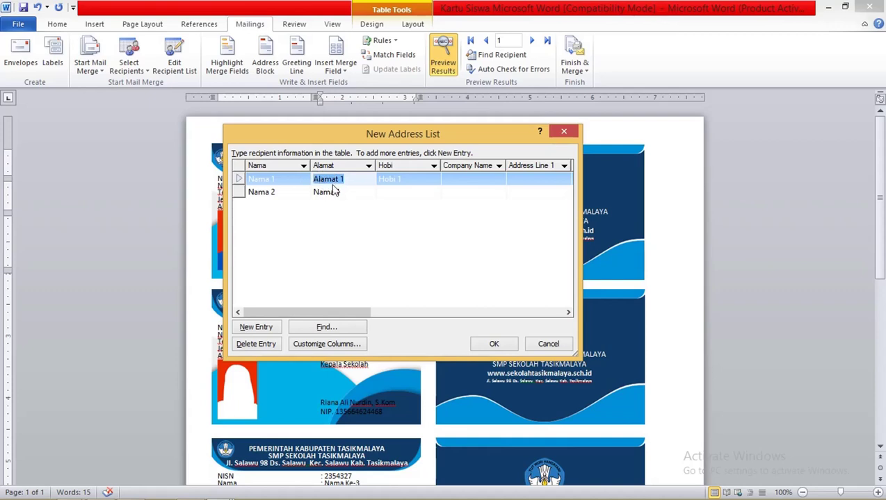
{"action": "left_click", "coordinate": [343, 193]}
{"action": "key", "text": "ctrl+a"}
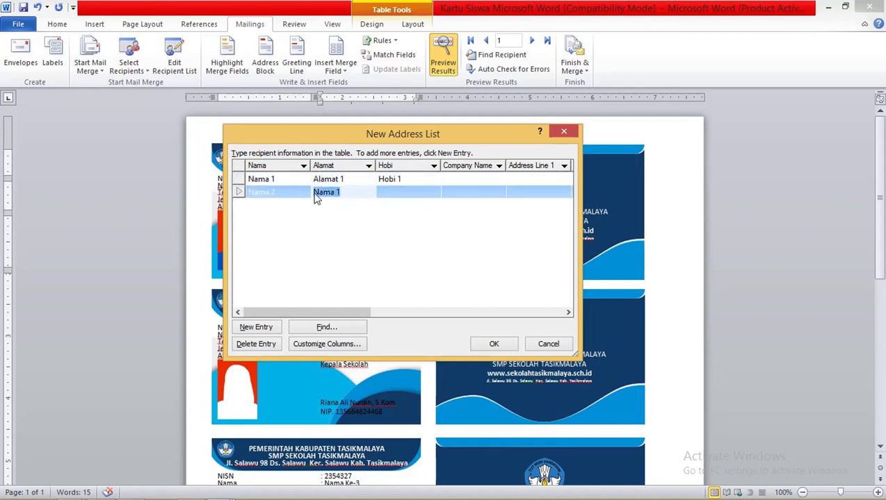
{"action": "type", "text": "Alamat 1"}
{"action": "key", "text": "BackSpace"}
{"action": "type", "text": "2"}
Copy the hobby into the second entry so it reads Hobi 2
{"action": "left_click", "coordinate": [402, 180]}
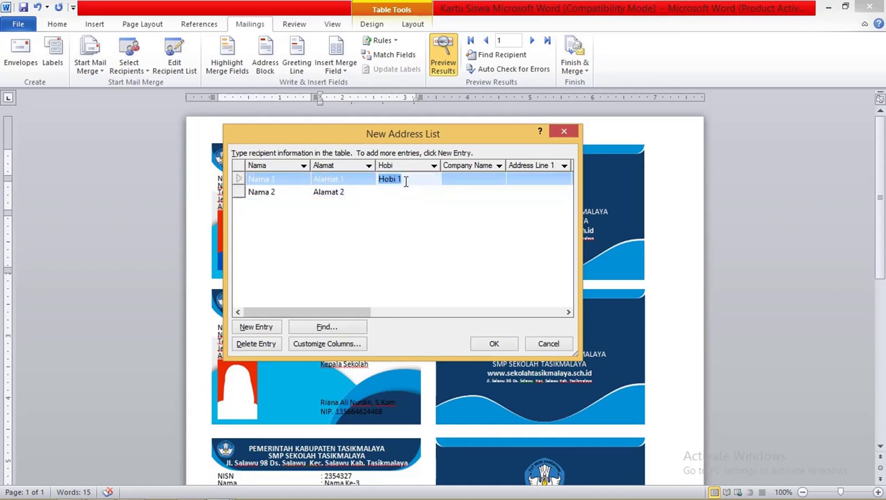
{"action": "key", "text": "ctrl+c"}
{"action": "left_click", "coordinate": [407, 193]}
{"action": "key", "text": "ctrl+v"}
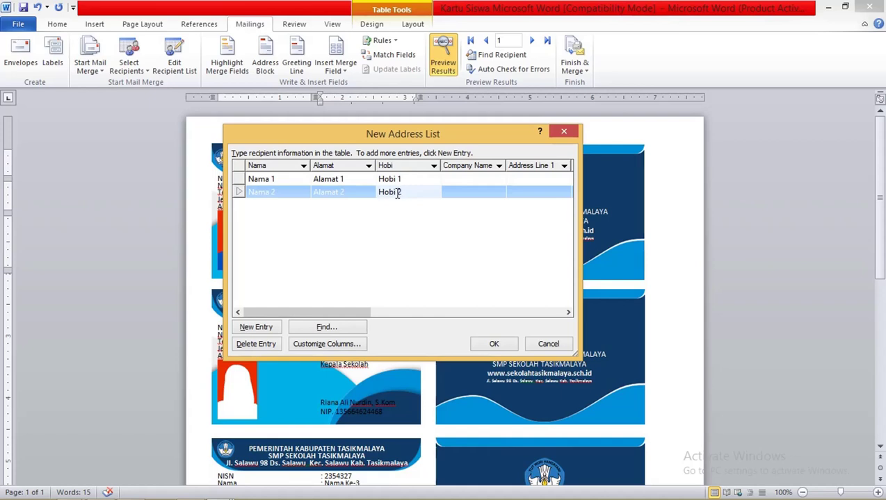
{"action": "left_click", "coordinate": [288, 208]}
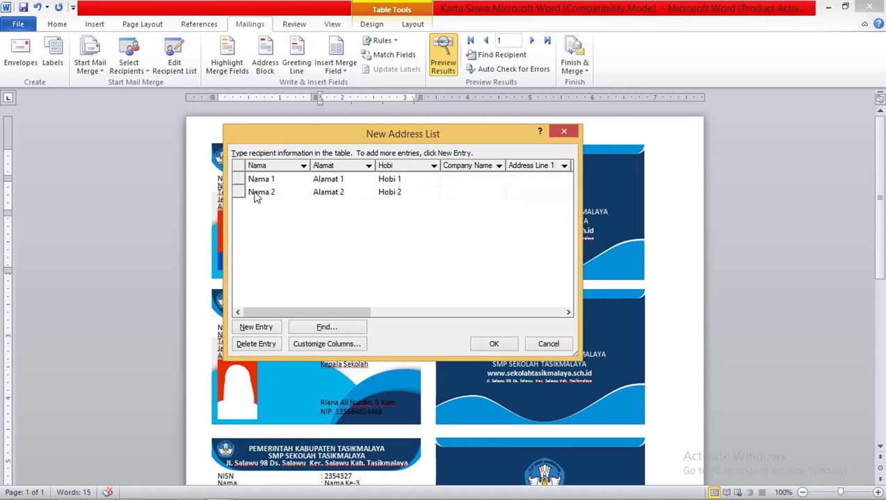
Add a third entry with Nama 3 and Alamat 3, copied and edited from row two
{"action": "left_click", "coordinate": [257, 194]}
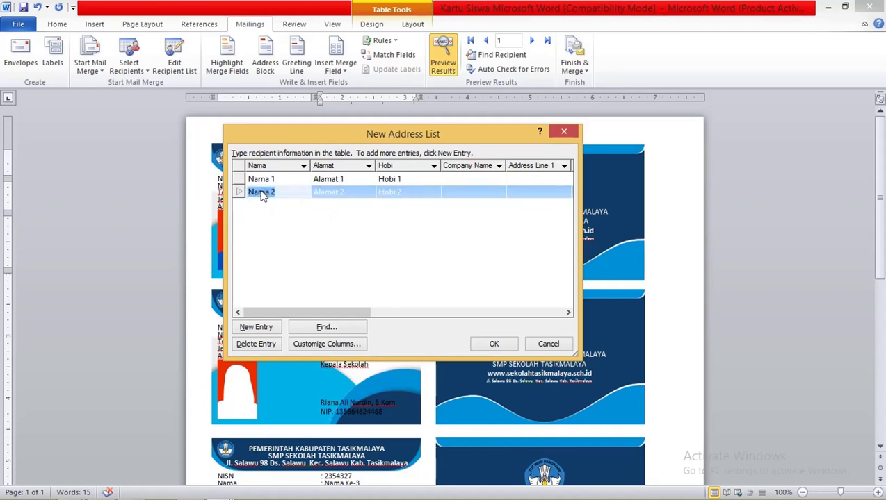
{"action": "key", "text": "ctrl+c"}
{"action": "left_click", "coordinate": [266, 326]}
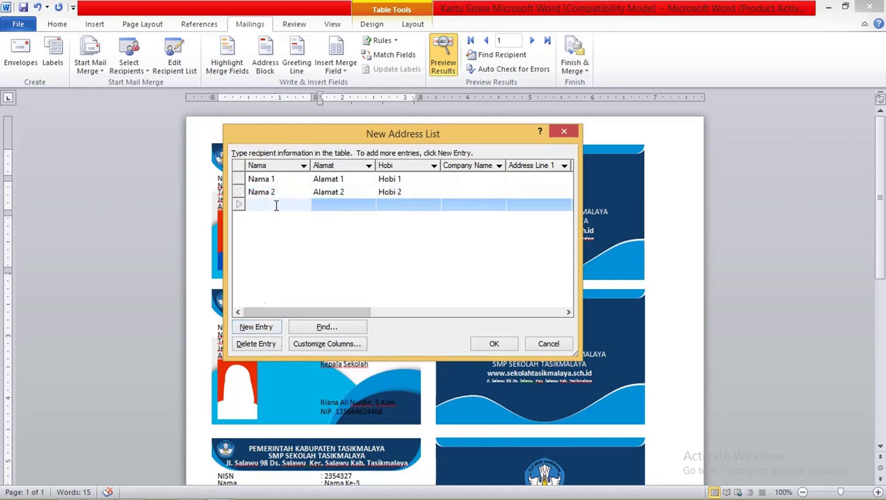
{"action": "key", "text": "ctrl+v"}
{"action": "left_click_drag", "start_coordinate": [275, 205], "coordinate": [271, 205]}
{"action": "left_click", "coordinate": [331, 197]}
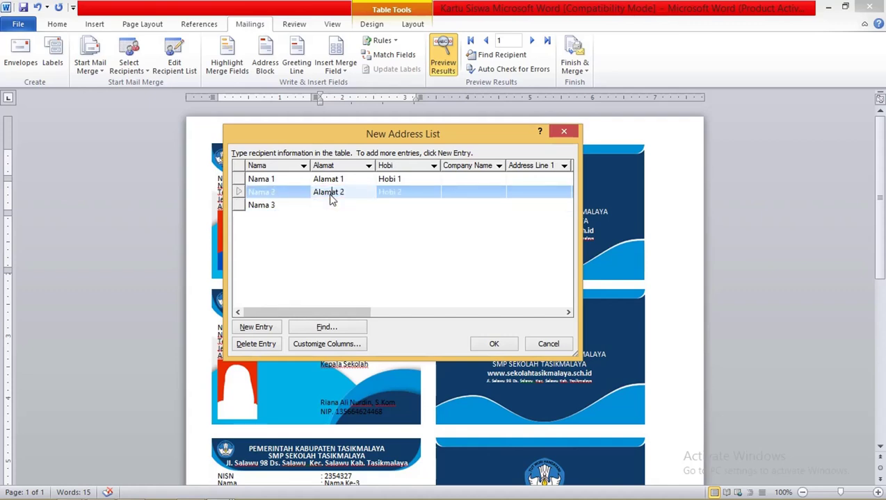
{"action": "left_click", "coordinate": [331, 198]}
{"action": "left_click", "coordinate": [334, 205]}
{"action": "key", "text": "ctrl+v"}
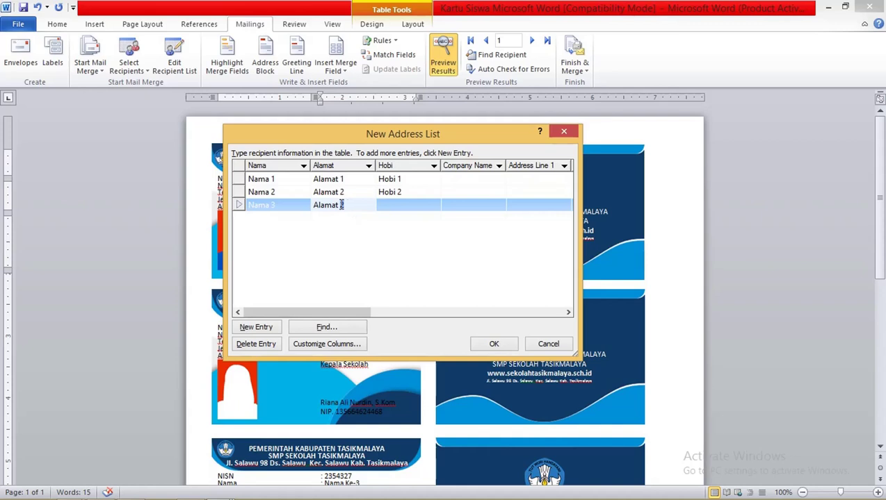
{"action": "key", "text": "BackSpace"}
{"action": "type", "text": "3"}
Set the third entry's hobby to Hobi 3 and confirm the recipient list with OK
{"action": "left_click", "coordinate": [401, 192]}
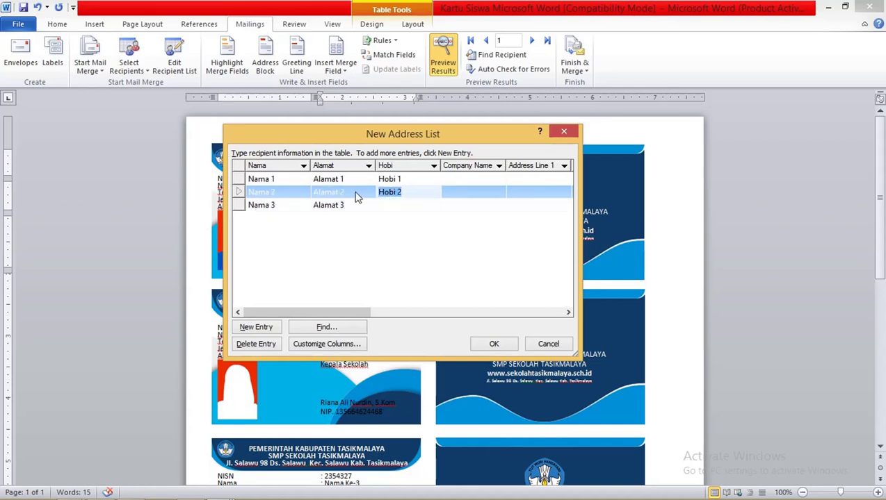
{"action": "key", "text": "ctrl+c"}
{"action": "left_click", "coordinate": [389, 206]}
{"action": "key", "text": "ctrl+v"}
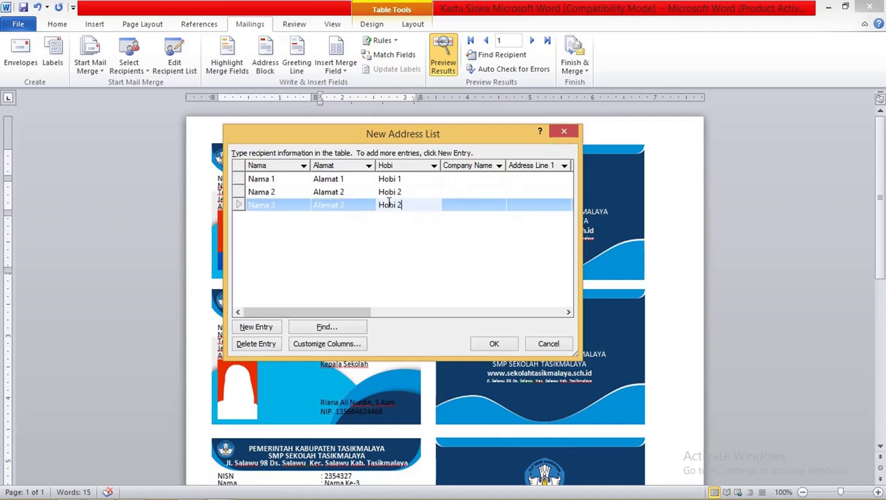
{"action": "double_click", "coordinate": [395, 204]}
{"action": "left_click", "coordinate": [402, 206]}
{"action": "double_click", "coordinate": [397, 209]}
{"action": "left_click", "coordinate": [401, 204]}
{"action": "double_click", "coordinate": [401, 204]}
{"action": "left_click_drag", "start_coordinate": [370, 140], "coordinate": [353, 139]}
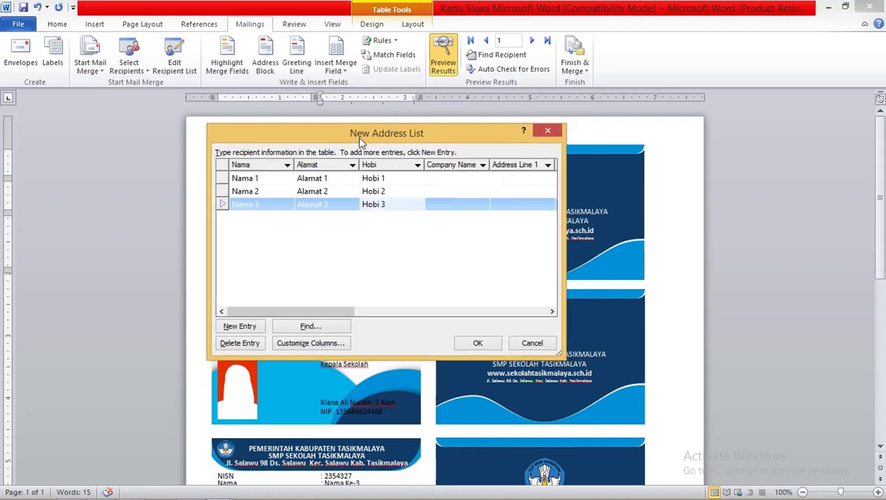
{"action": "left_click", "coordinate": [492, 346]}
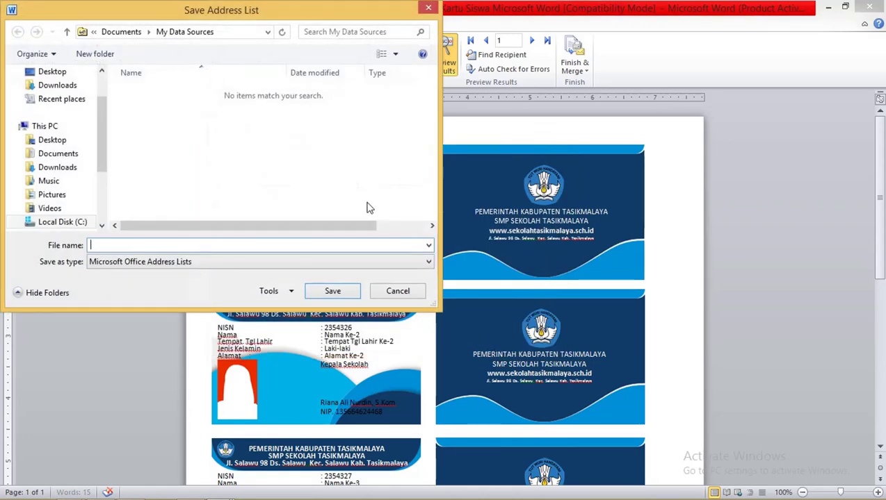
Save the recipient address list under the name Biodata
{"action": "left_click_drag", "start_coordinate": [286, 14], "coordinate": [382, 77]}
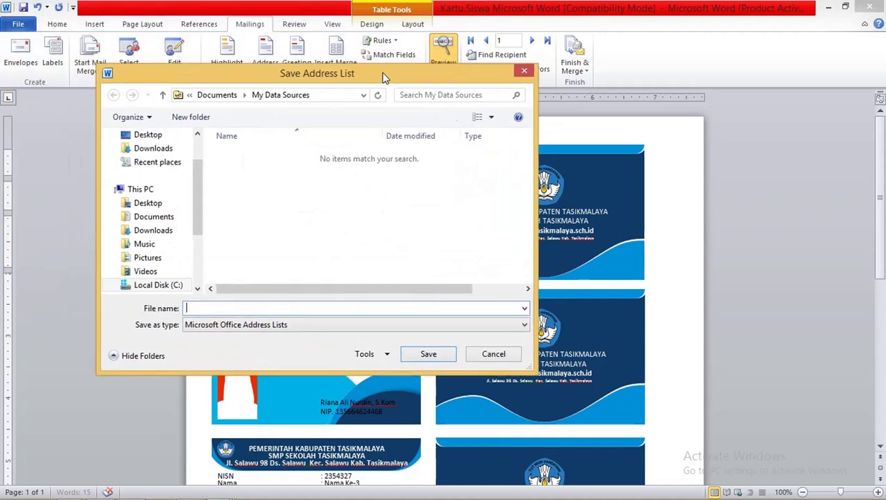
{"action": "type", "text": "B"}
{"action": "type", "text": "iod"}
{"action": "type", "text": "ata"}
{"action": "left_click", "coordinate": [414, 356]}
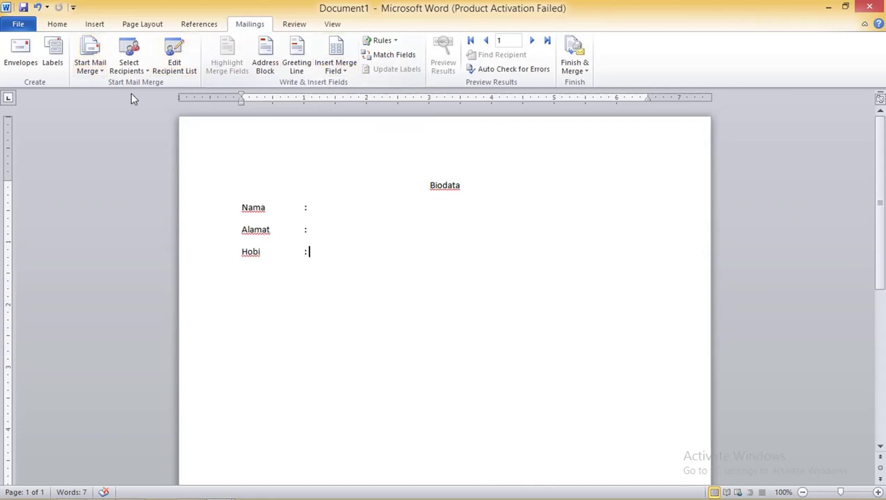
Check the Select Recipients options, then open File Explorer with Win+E
{"action": "left_click", "coordinate": [132, 71]}
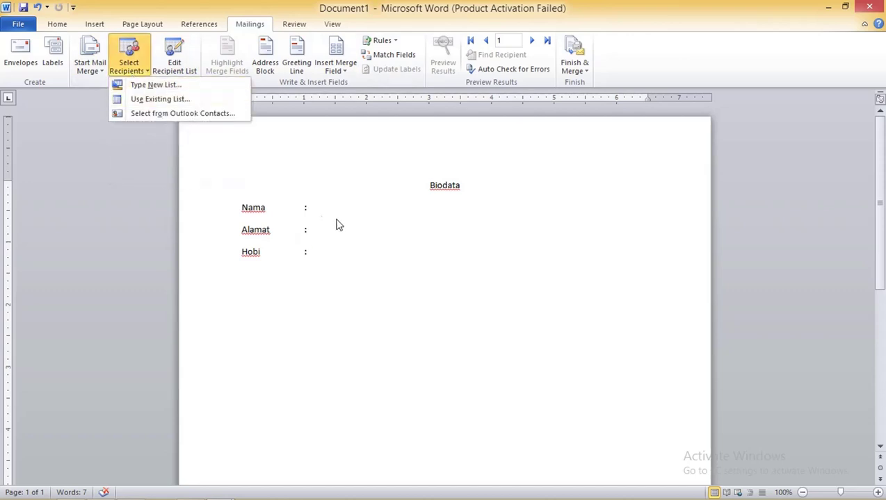
{"action": "left_click", "coordinate": [410, 251]}
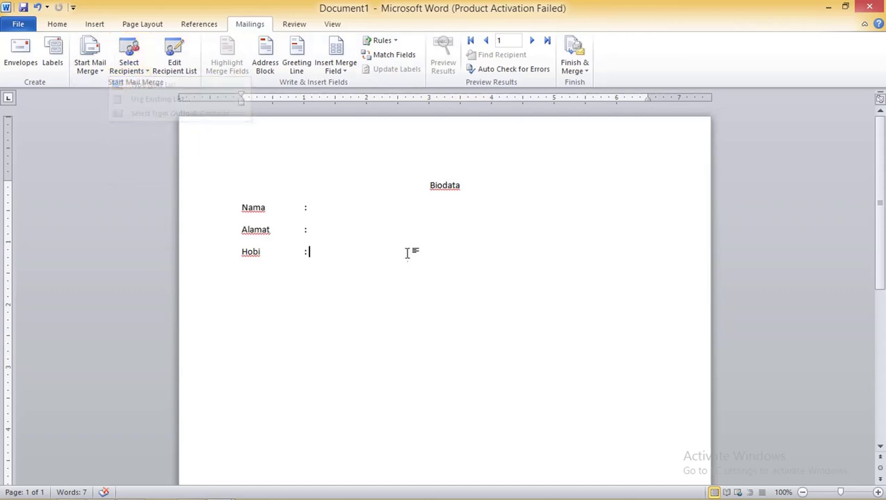
{"action": "key", "text": "alt"}
{"action": "key", "text": "super+e"}
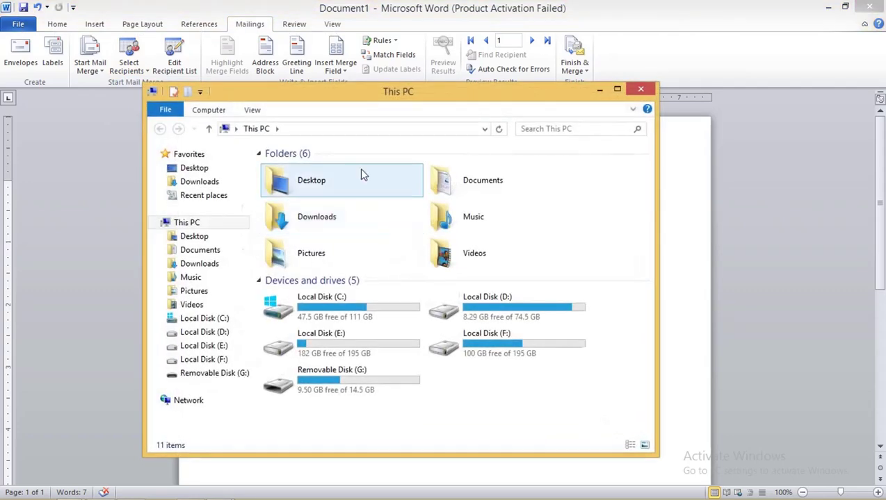
Go to the My Data Sources folder, inspect both Biodata files, then minimize Explorer
{"action": "left_click", "coordinate": [354, 132]}
{"action": "key", "text": "ctrl+v"}
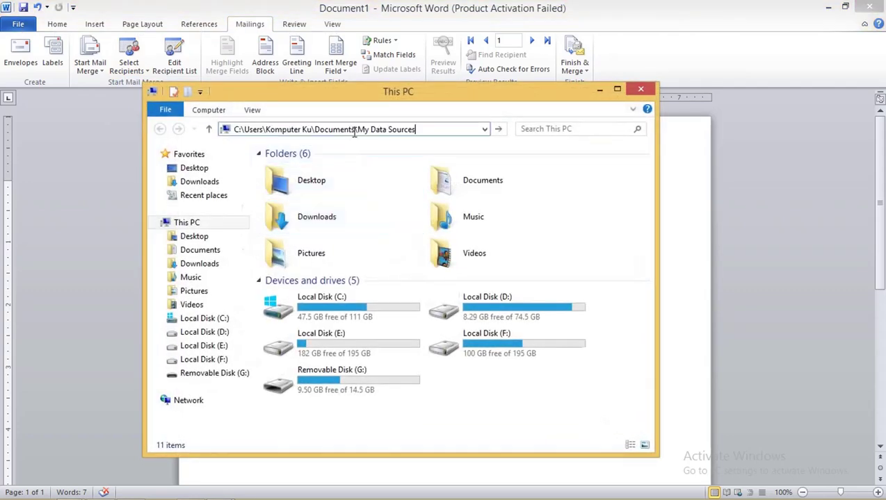
{"action": "key", "text": "Return"}
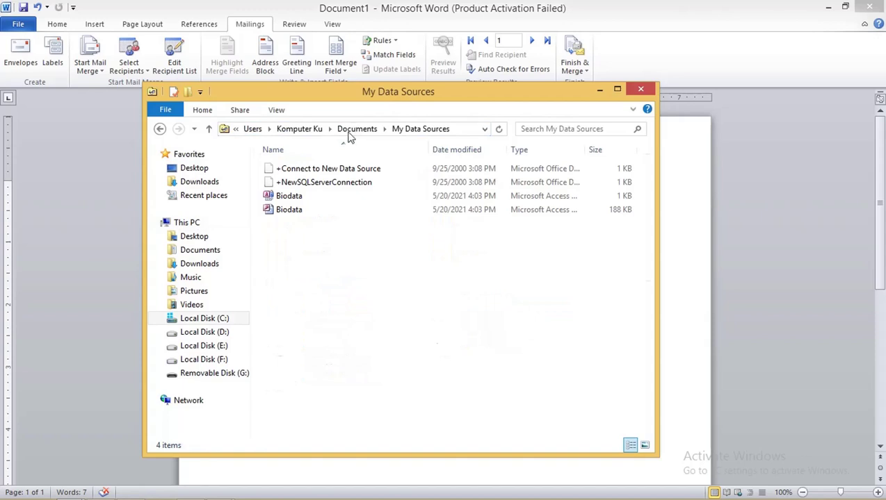
{"action": "left_click", "coordinate": [287, 211]}
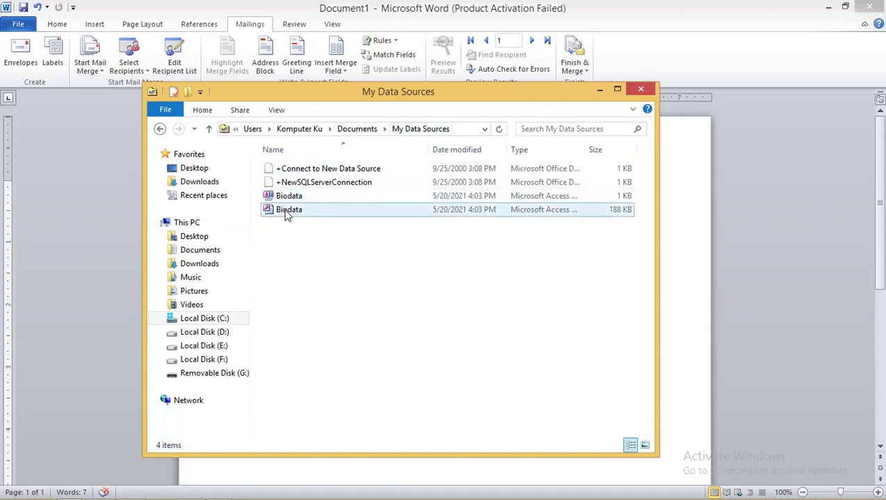
{"action": "left_click", "coordinate": [288, 199]}
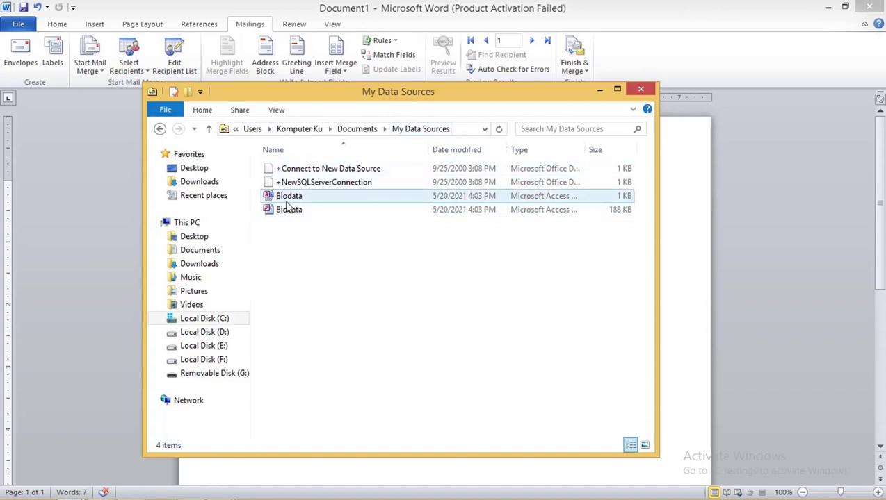
{"action": "left_click", "coordinate": [286, 211]}
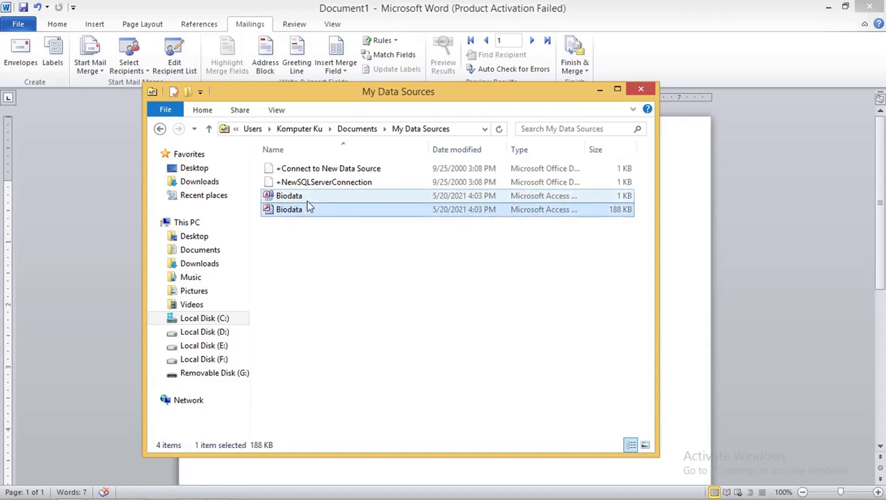
{"action": "left_click", "coordinate": [286, 198]}
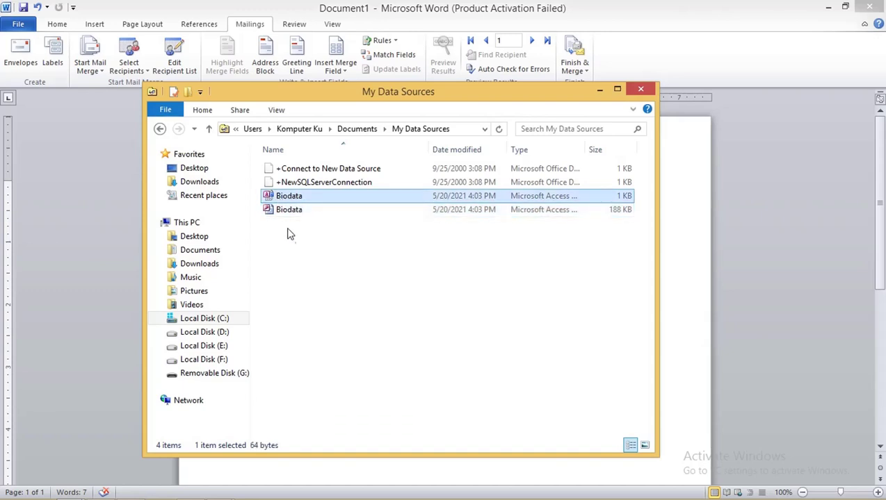
{"action": "left_click", "coordinate": [602, 91]}
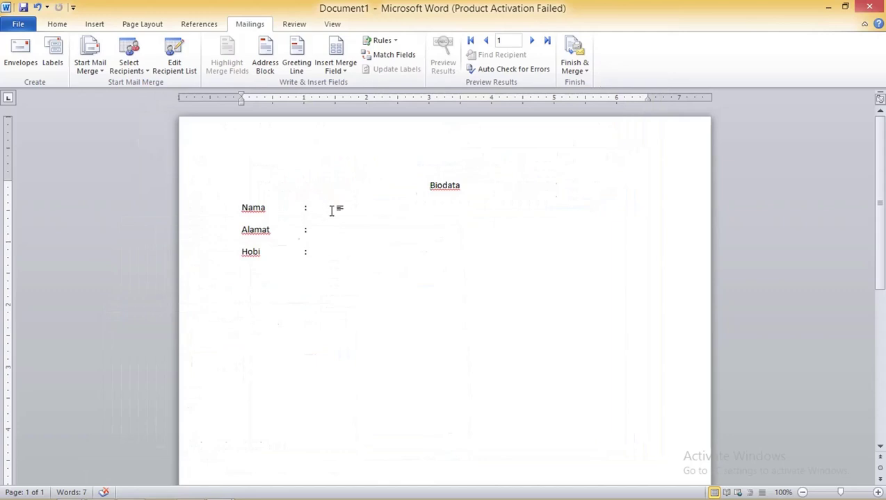
Insert the «Nama», «Alamat» and «Hobi» merge fields after their labels' colons
{"action": "left_click", "coordinate": [331, 211]}
{"action": "left_click", "coordinate": [340, 68]}
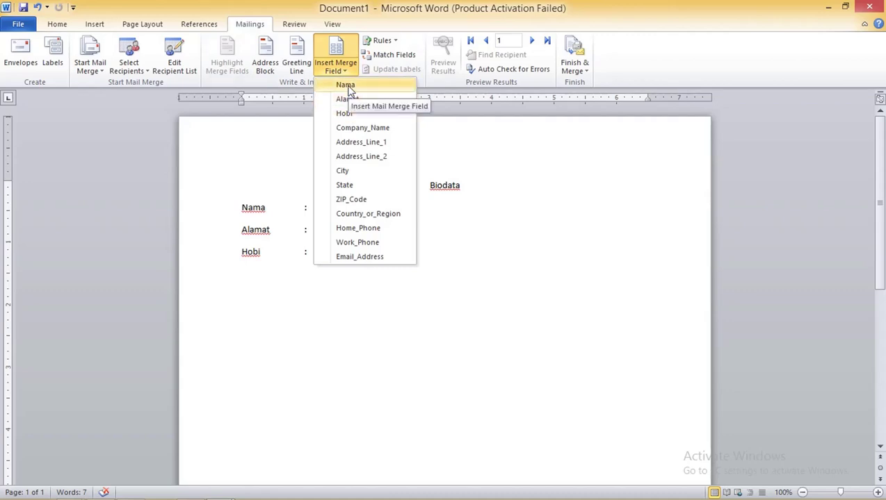
{"action": "left_click", "coordinate": [346, 87]}
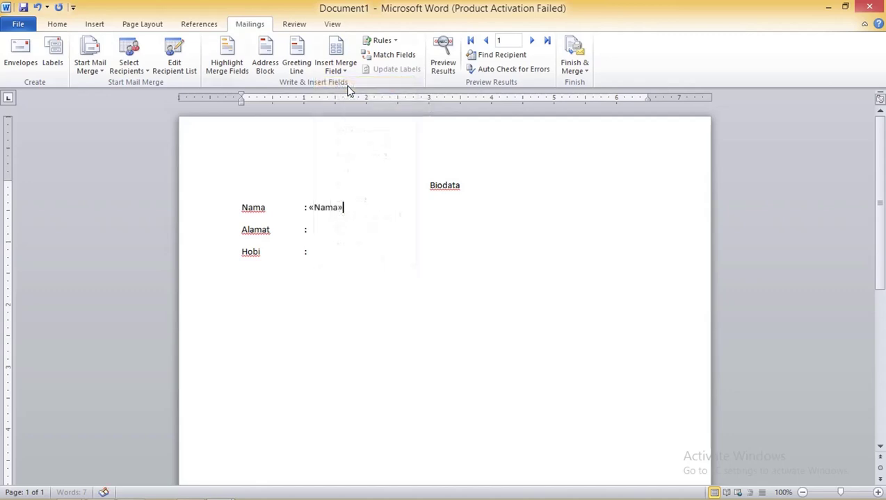
{"action": "left_click", "coordinate": [324, 230]}
{"action": "left_click", "coordinate": [348, 70]}
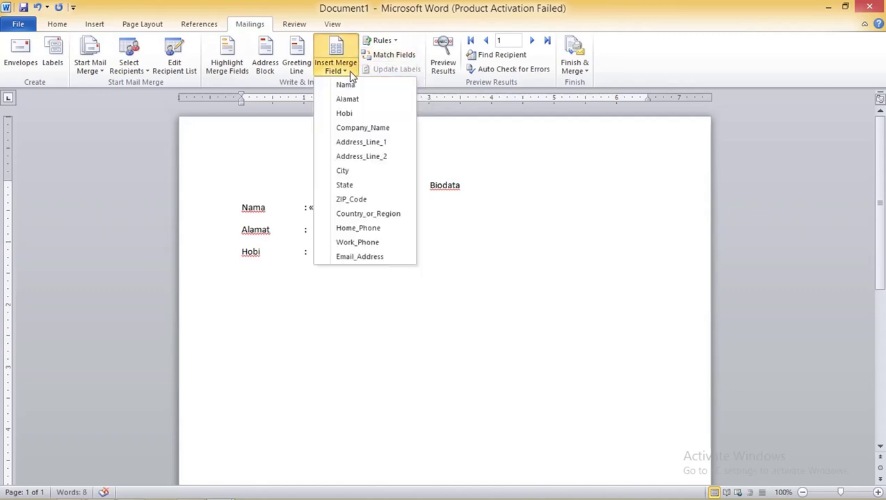
{"action": "left_click", "coordinate": [350, 102]}
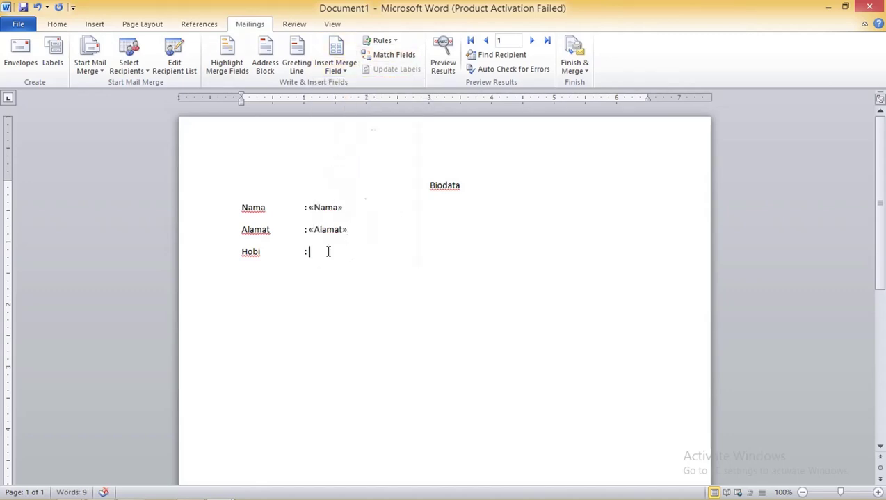
{"action": "left_click", "coordinate": [345, 70]}
{"action": "left_click", "coordinate": [342, 113]}
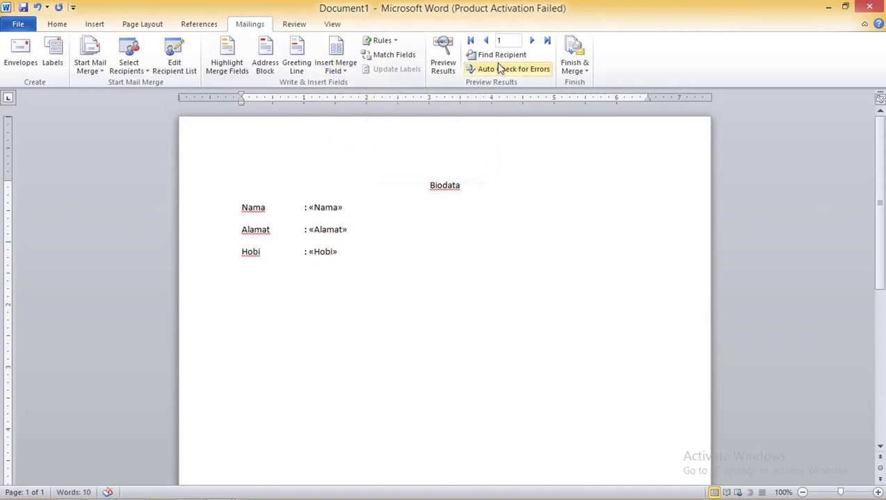
Preview merged data through records 1 to 3, then return to record 1
{"action": "left_click", "coordinate": [443, 53]}
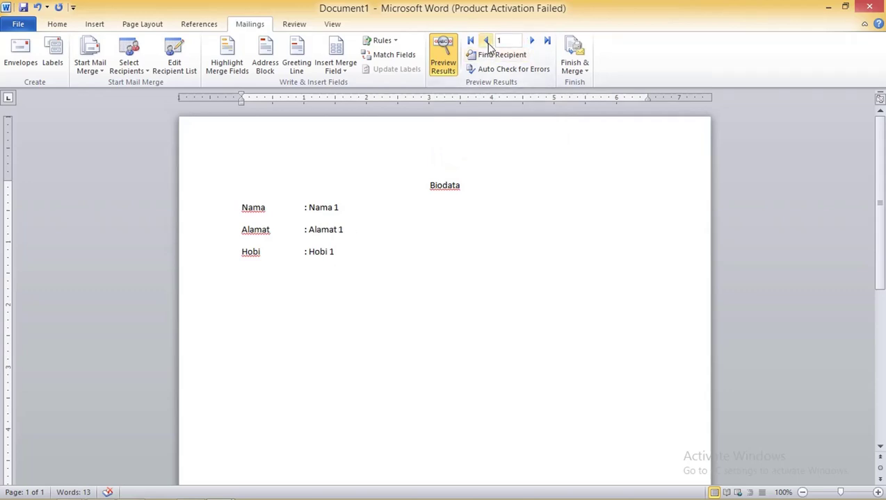
{"action": "left_click", "coordinate": [531, 41]}
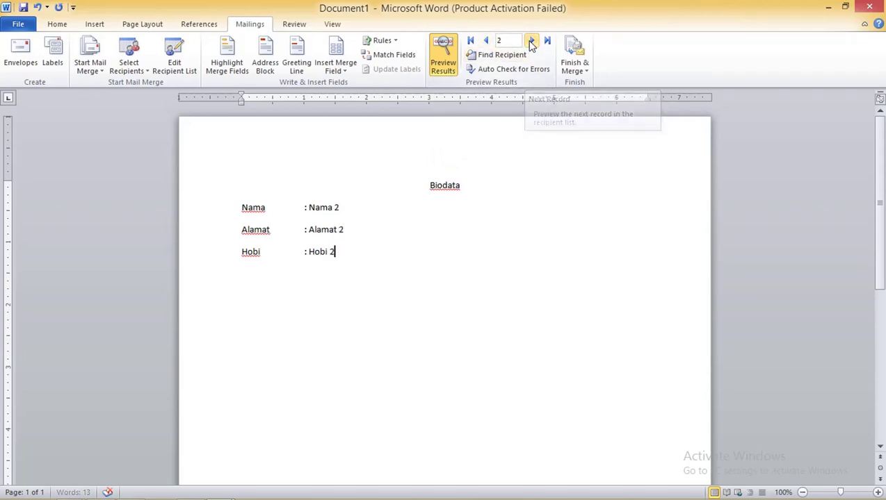
{"action": "left_click", "coordinate": [531, 41]}
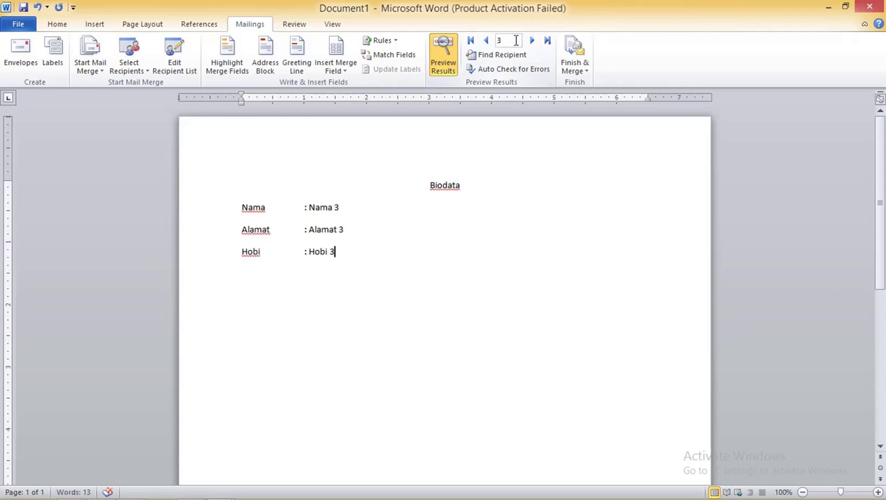
{"action": "double_click", "coordinate": [487, 42]}
Select the whole Biodata form, including its title, to change its font
{"action": "left_click_drag", "start_coordinate": [313, 242], "coordinate": [206, 207]}
{"action": "left_click", "coordinate": [387, 235]}
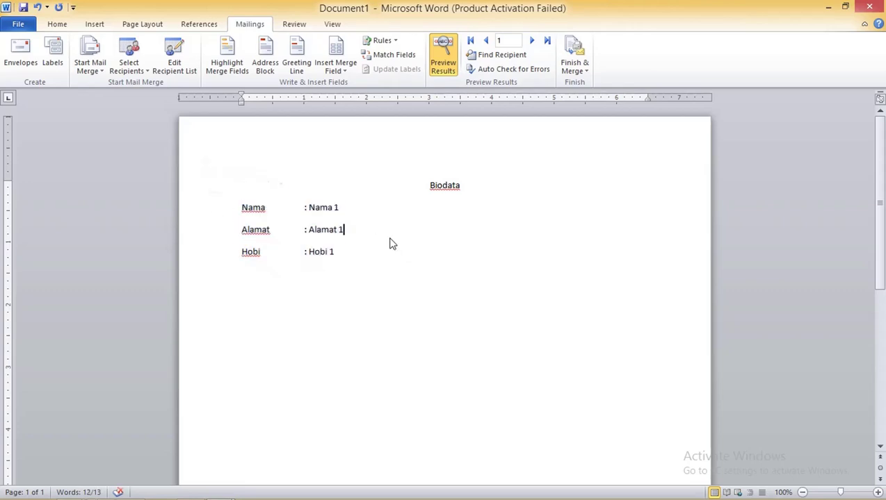
{"action": "left_click_drag", "start_coordinate": [375, 257], "coordinate": [189, 193]}
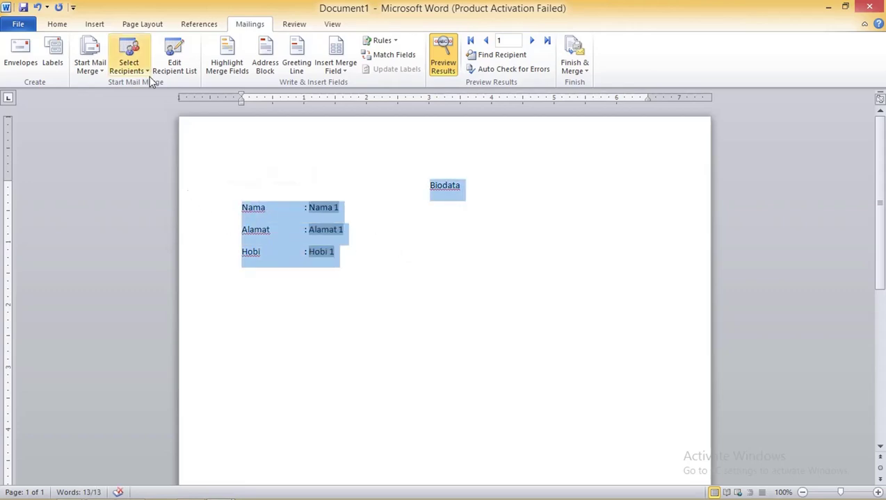
{"action": "left_click", "coordinate": [57, 23]}
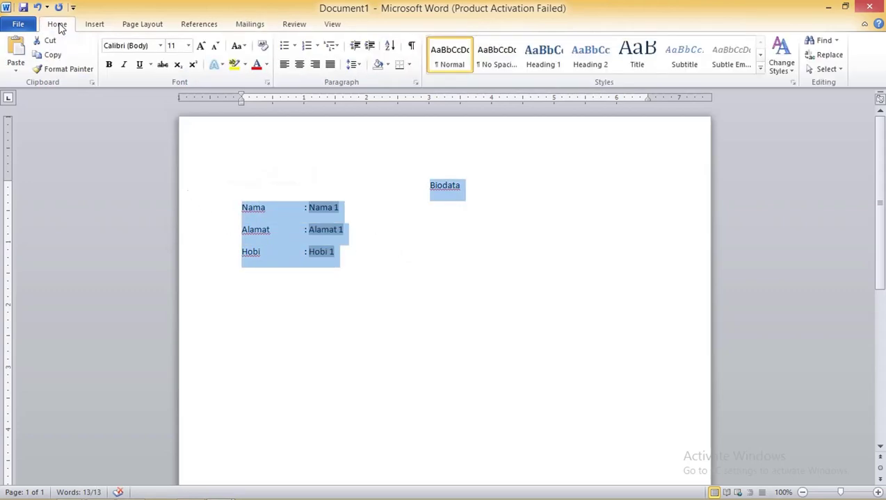
{"action": "left_click", "coordinate": [154, 45]}
Set the selected form text to Times New Roman, size 14
{"action": "type", "text": "t"}
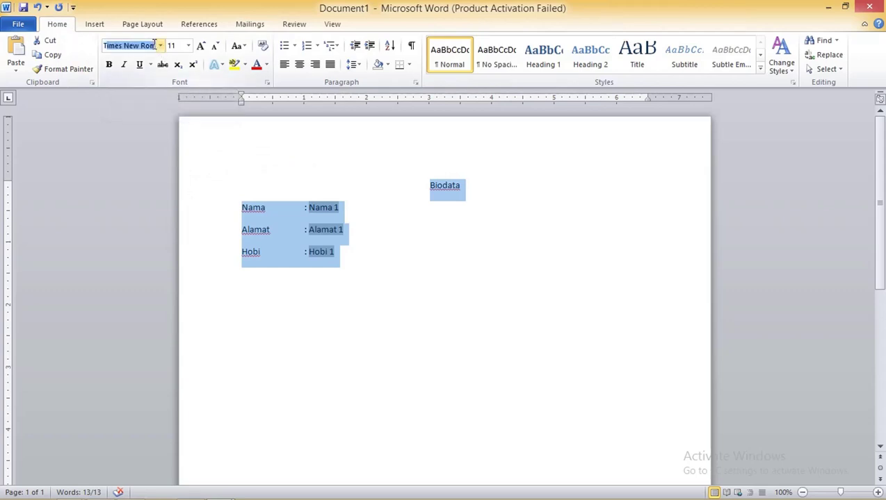
{"action": "key", "text": "Return"}
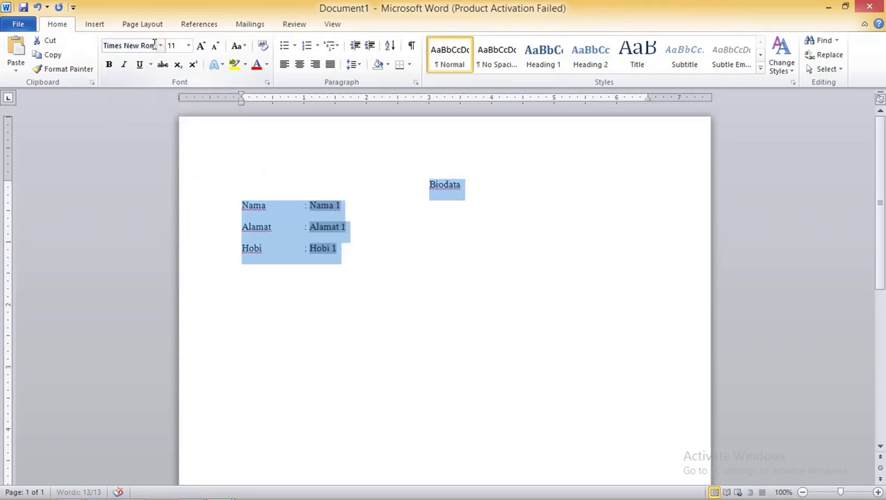
{"action": "left_click", "coordinate": [186, 46]}
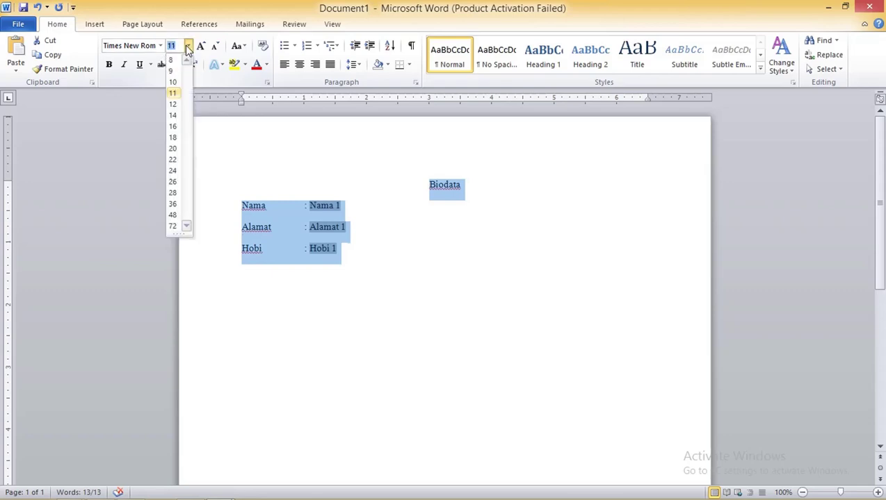
{"action": "left_click", "coordinate": [171, 115]}
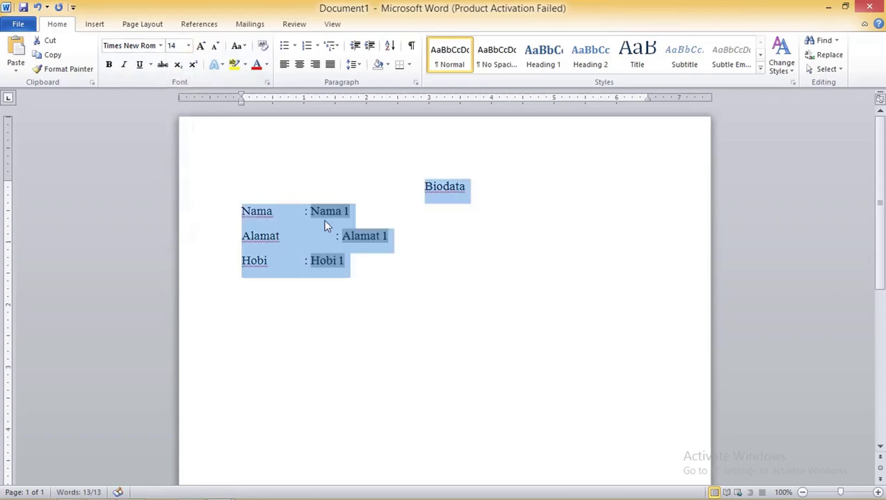
Delete the extra tab on the Alamat line so its value aligns with the others
{"action": "left_click", "coordinate": [336, 236]}
{"action": "key", "text": "BackSpace"}
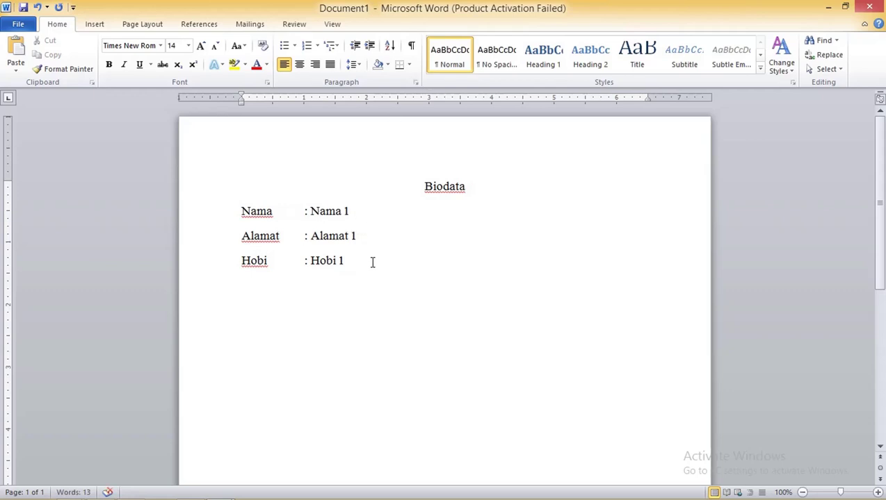
{"action": "left_click_drag", "start_coordinate": [372, 261], "coordinate": [264, 221]}
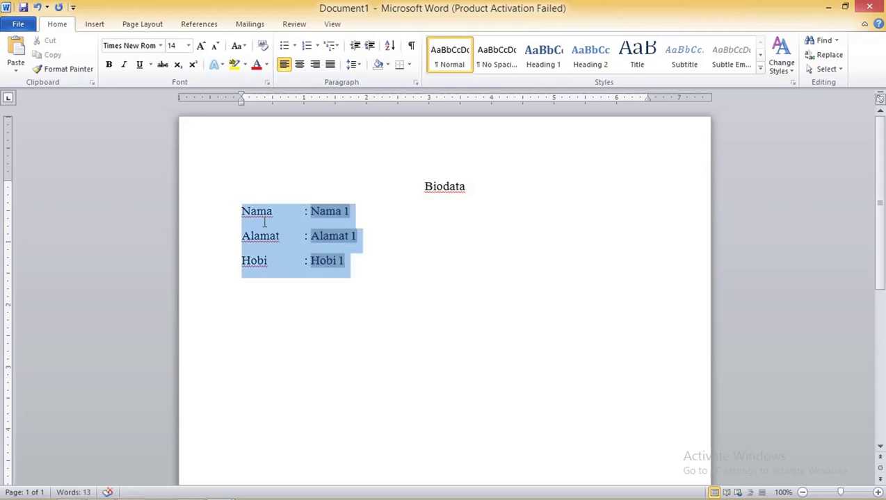
{"action": "left_click", "coordinate": [248, 25]}
Step the merge preview forward through the records, then back to record 2
{"action": "left_click", "coordinate": [532, 40]}
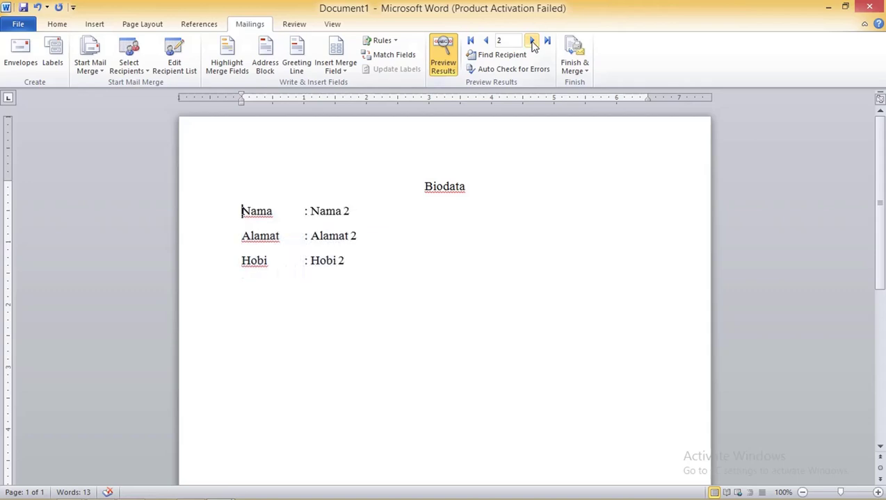
{"action": "left_click", "coordinate": [532, 40]}
{"action": "left_click", "coordinate": [485, 40]}
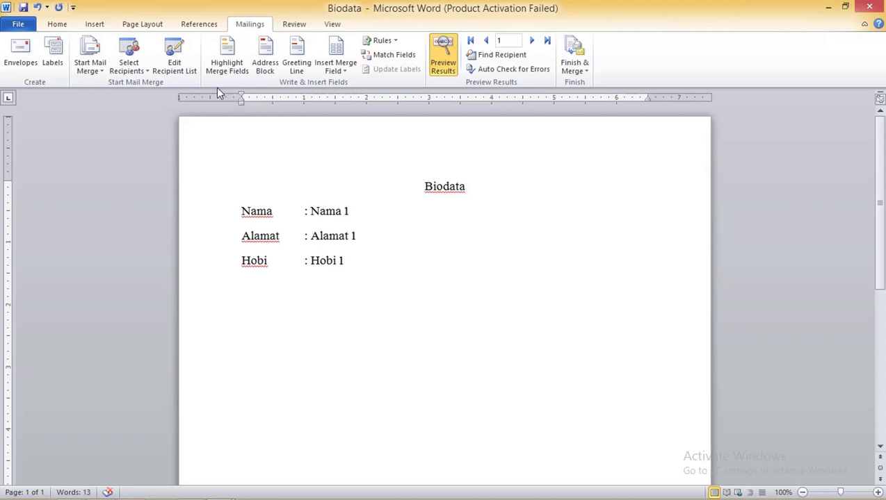
Open Mail Merge Recipients and edit the Biodata.mdb data source listing Nama 1–3
{"action": "left_click", "coordinate": [181, 66]}
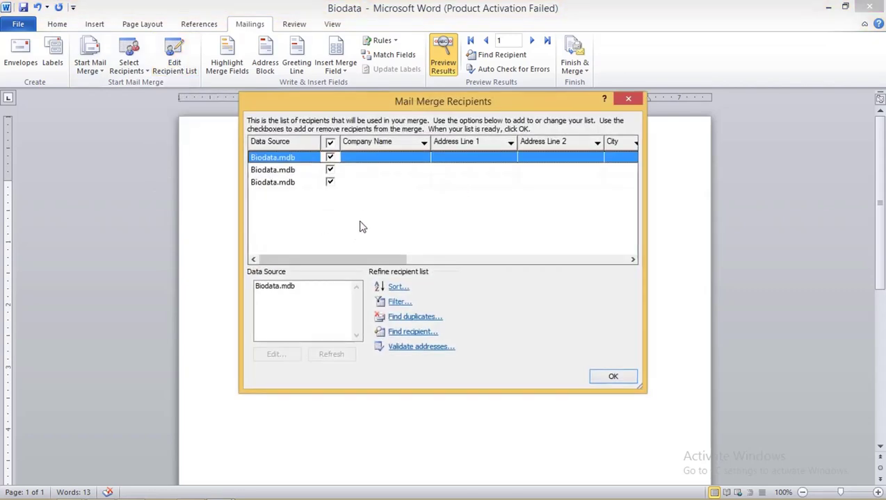
{"action": "left_click_drag", "start_coordinate": [334, 259], "coordinate": [312, 244]}
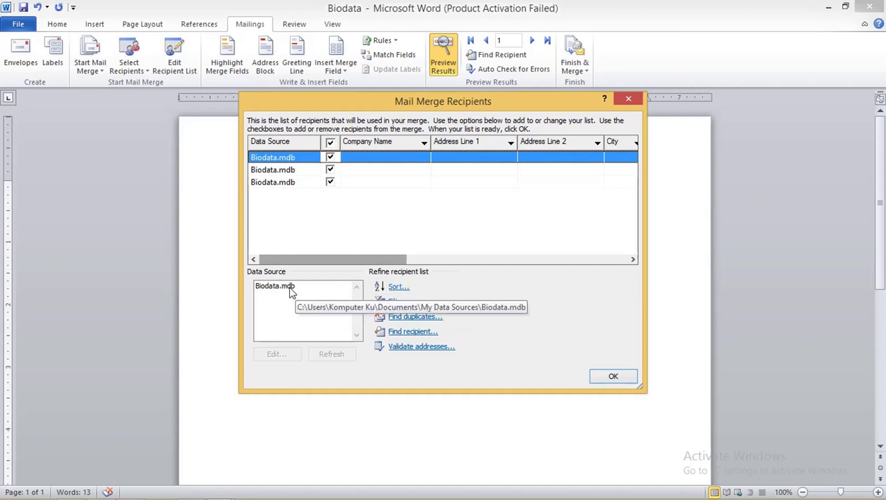
{"action": "left_click", "coordinate": [289, 288]}
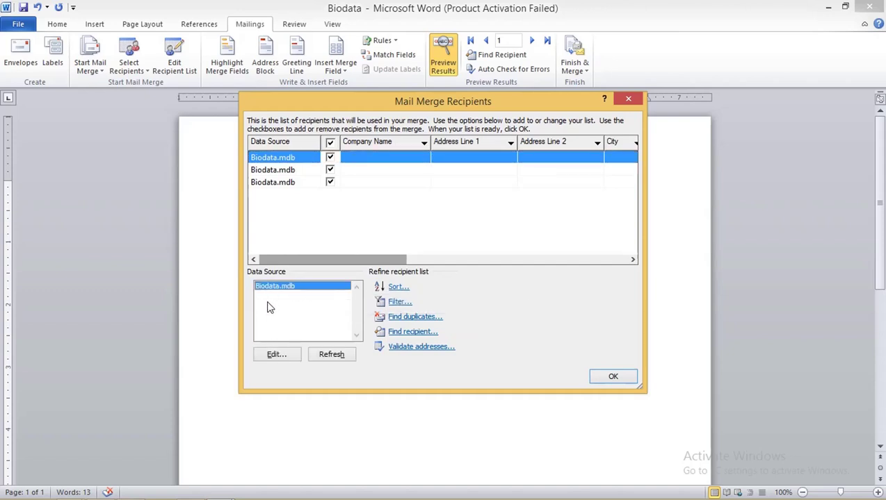
{"action": "left_click", "coordinate": [276, 355]}
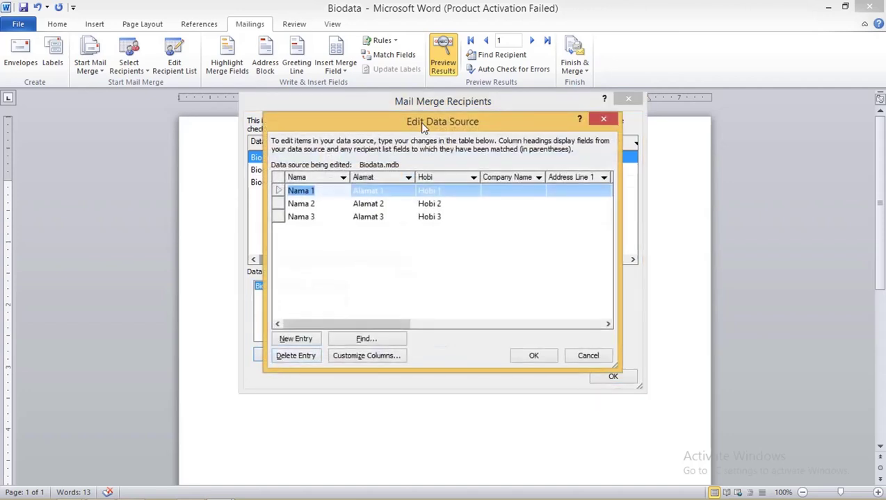
Review the data source's field names via Customize Columns, then add a blank new entry
{"action": "left_click_drag", "start_coordinate": [422, 125], "coordinate": [286, 102]}
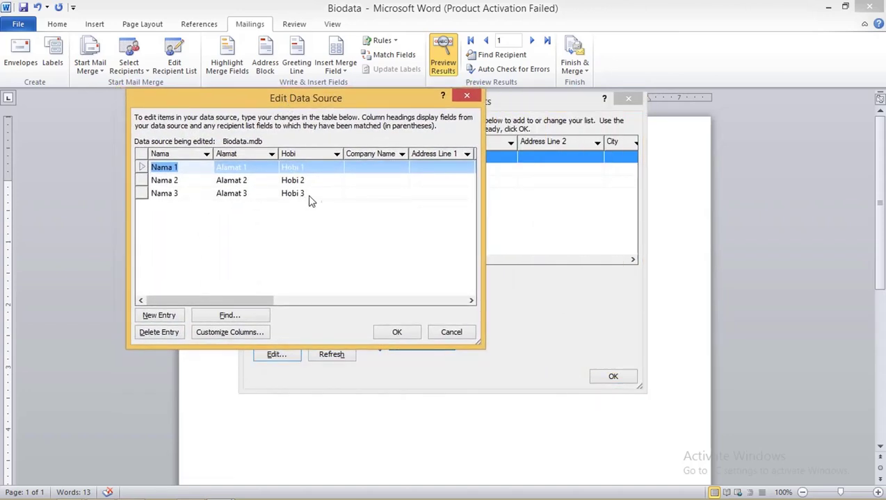
{"action": "left_click", "coordinate": [378, 162]}
{"action": "left_click", "coordinate": [221, 333]}
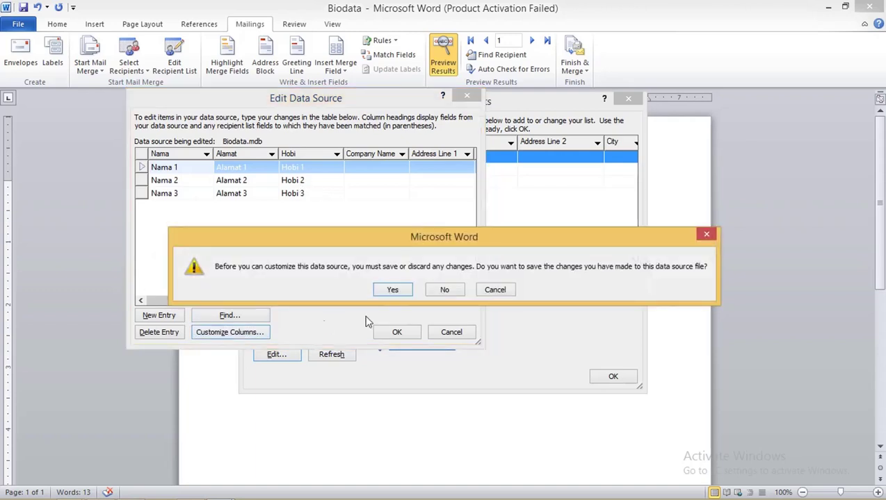
{"action": "left_click", "coordinate": [442, 291]}
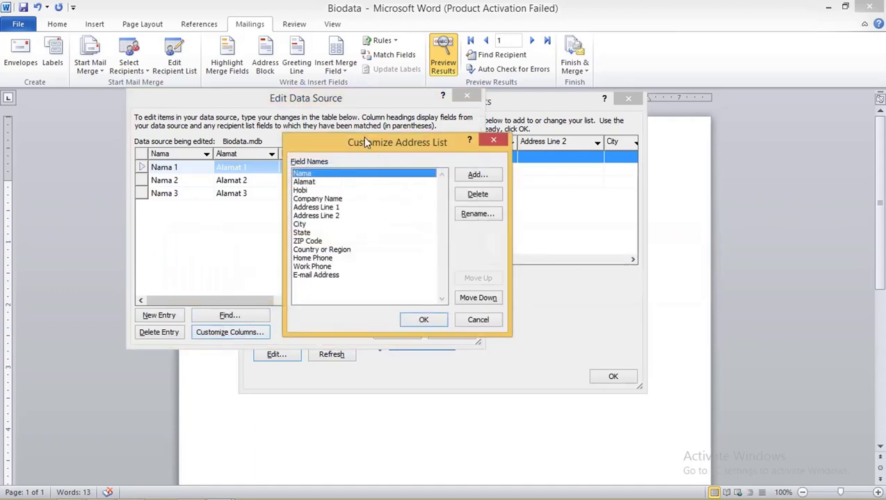
{"action": "left_click_drag", "start_coordinate": [365, 142], "coordinate": [337, 125]}
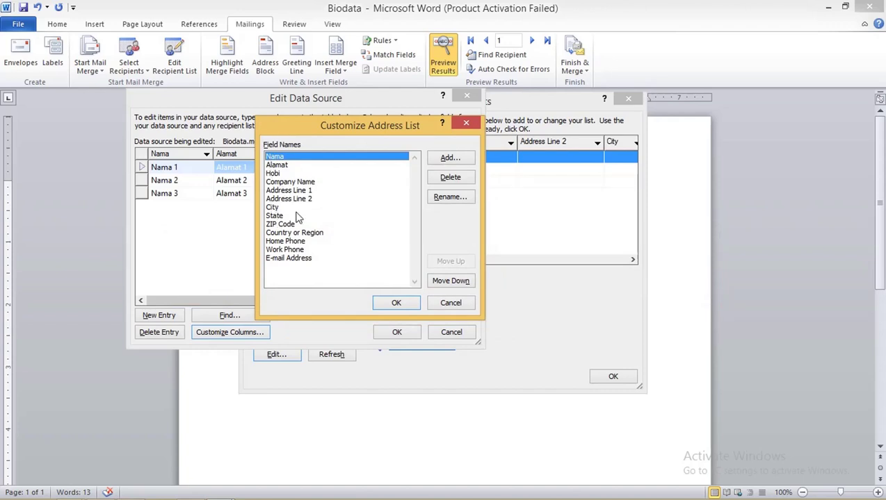
{"action": "left_click", "coordinate": [451, 303]}
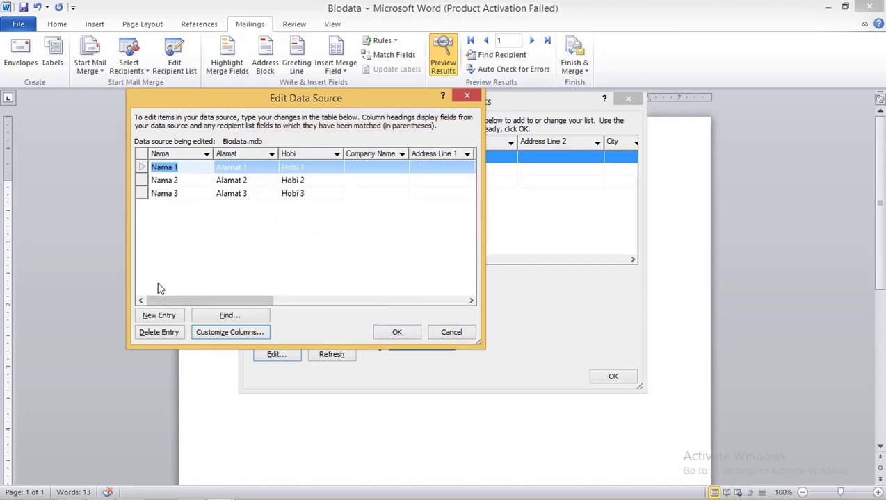
{"action": "left_click", "coordinate": [174, 316]}
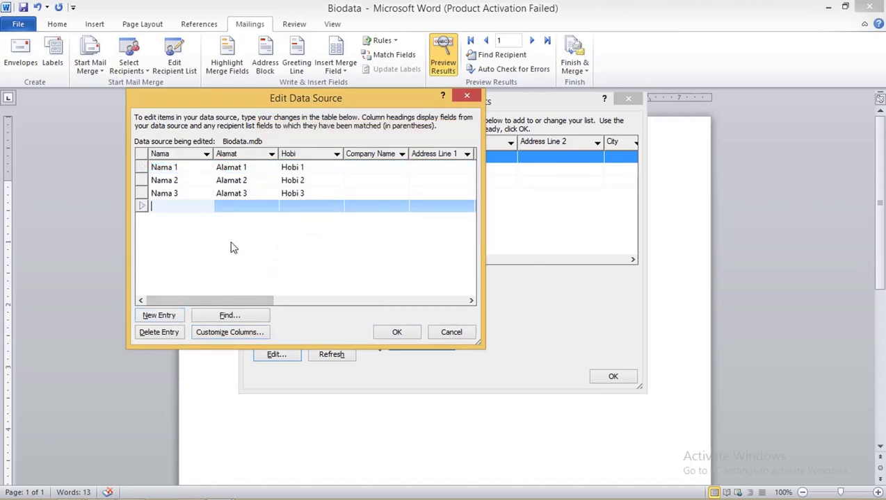
Copy the Nama 3 value into the new fourth row's Nama cell
{"action": "left_click", "coordinate": [176, 194]}
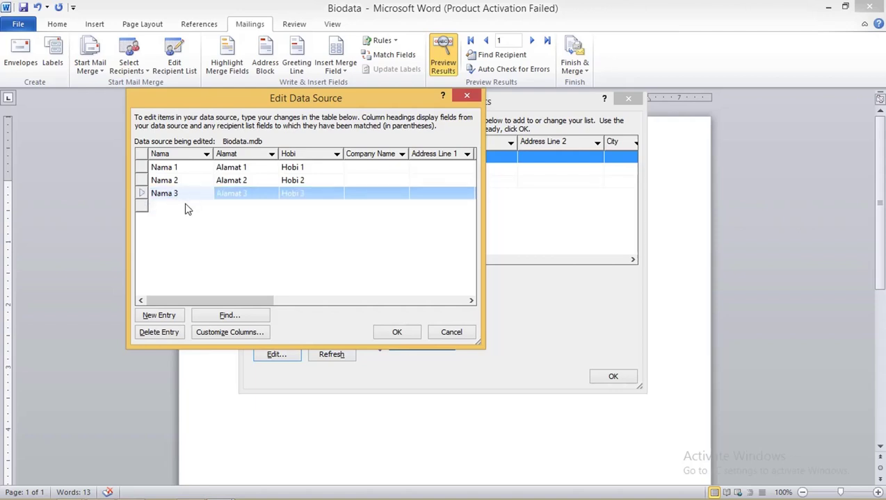
{"action": "left_click", "coordinate": [186, 206]}
{"action": "key", "text": "ctrl+v"}
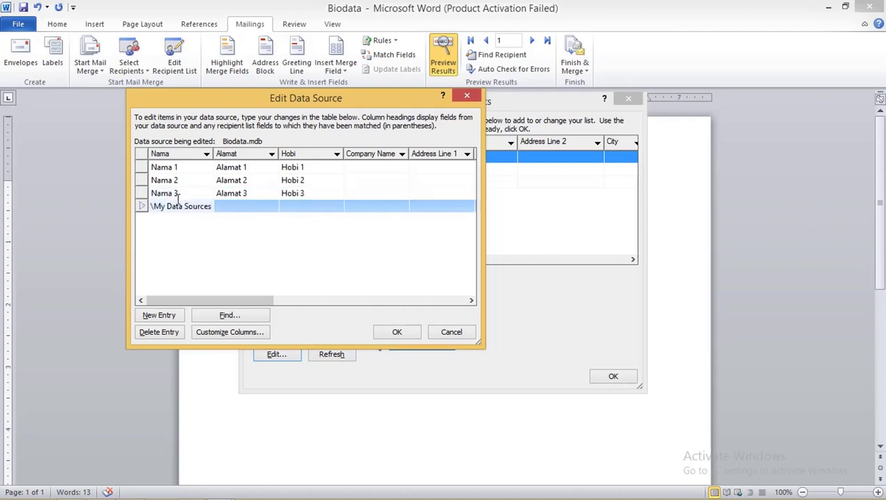
{"action": "key", "text": "Escape"}
{"action": "left_click", "coordinate": [174, 195]}
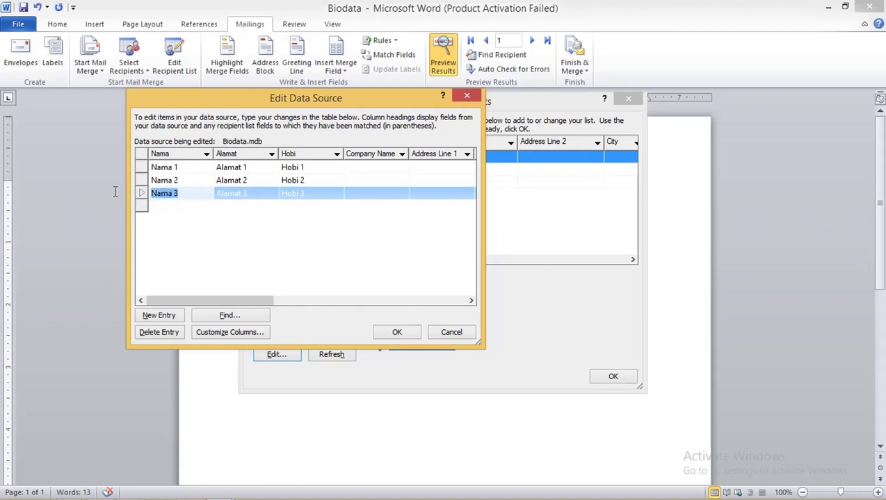
{"action": "left_click", "coordinate": [177, 210]}
{"action": "type", "text": "Nama 3"}
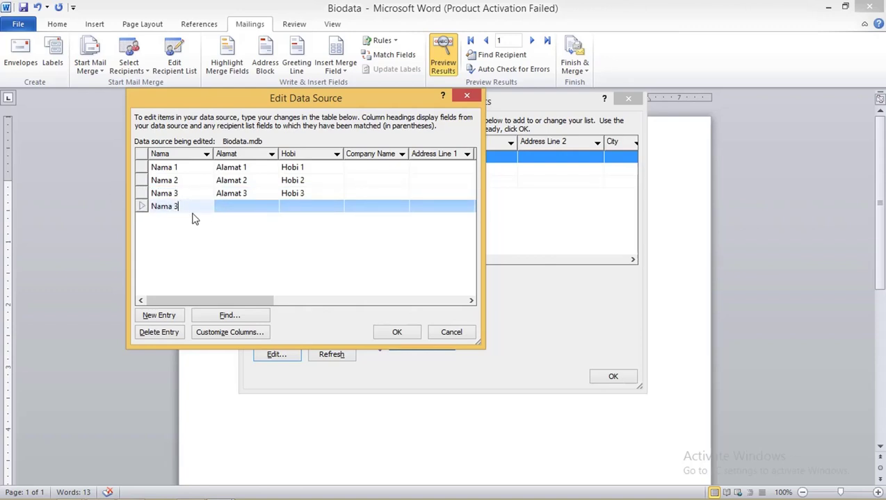
Copy the address and hobby into the fourth row, completing Nama 4, Alamat 4, Hobi 4
{"action": "left_click", "coordinate": [240, 195]}
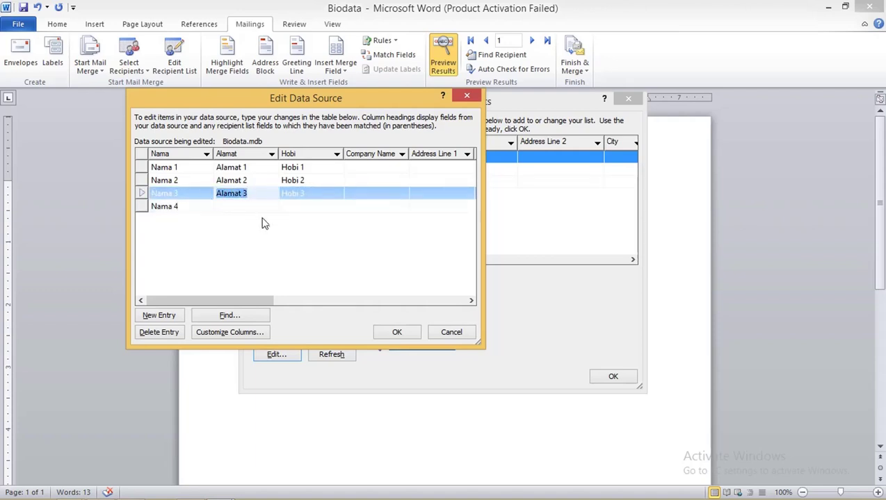
{"action": "left_click", "coordinate": [250, 205]}
{"action": "type", "text": "Alamat 3"}
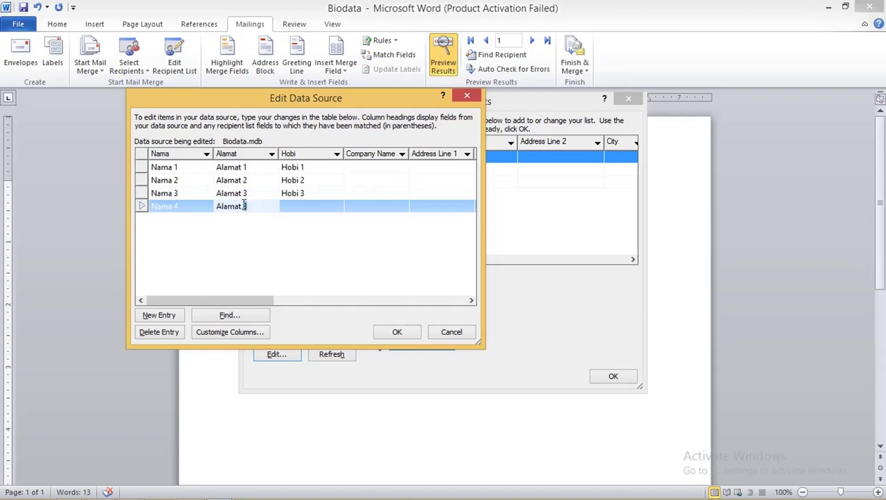
{"action": "left_click", "coordinate": [299, 195]}
{"action": "left_click", "coordinate": [291, 210]}
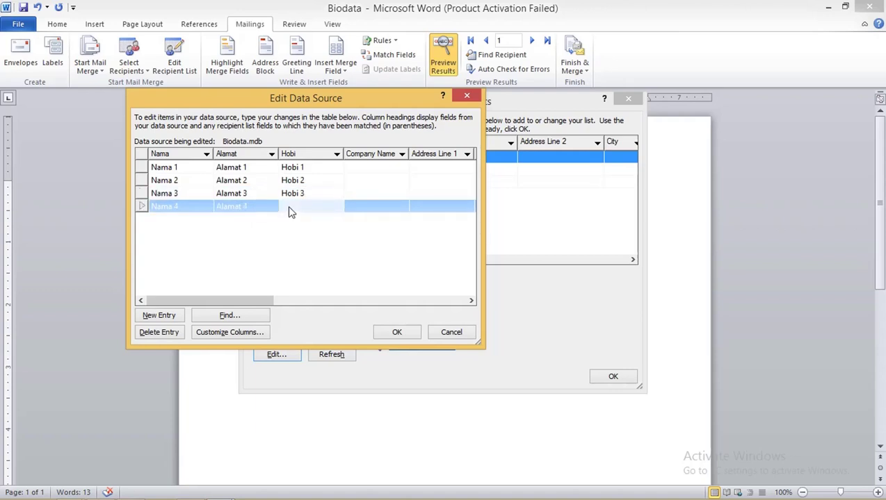
{"action": "type", "text": "Hobi 3"}
{"action": "type", "text": "4"}
Save the changes to Biodata.mdb and accept the recipient list
{"action": "left_click", "coordinate": [409, 332]}
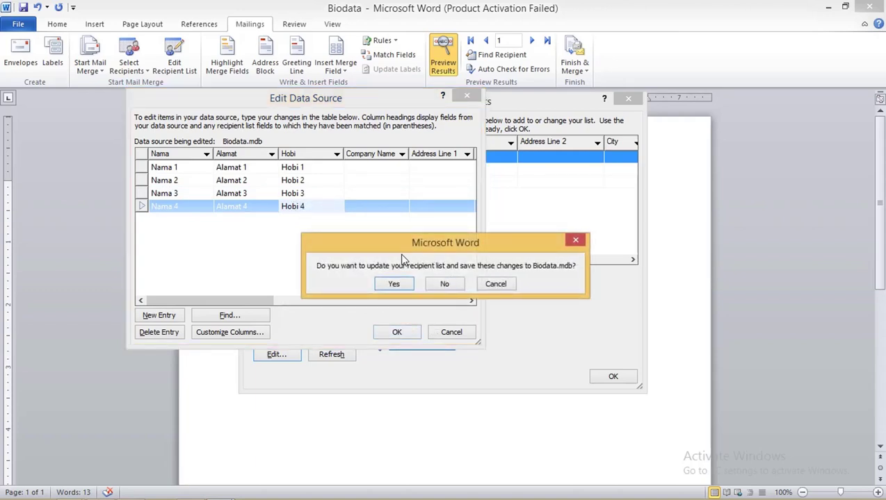
{"action": "left_click_drag", "start_coordinate": [403, 247], "coordinate": [341, 237]}
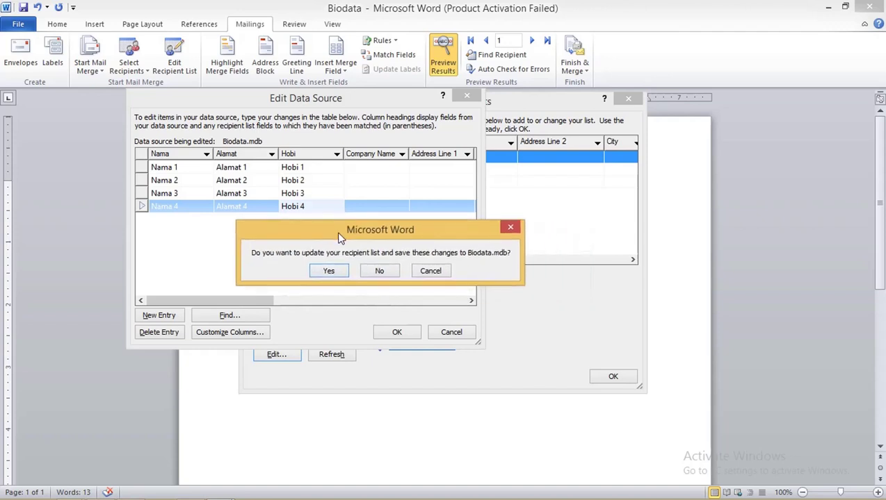
{"action": "left_click", "coordinate": [323, 273]}
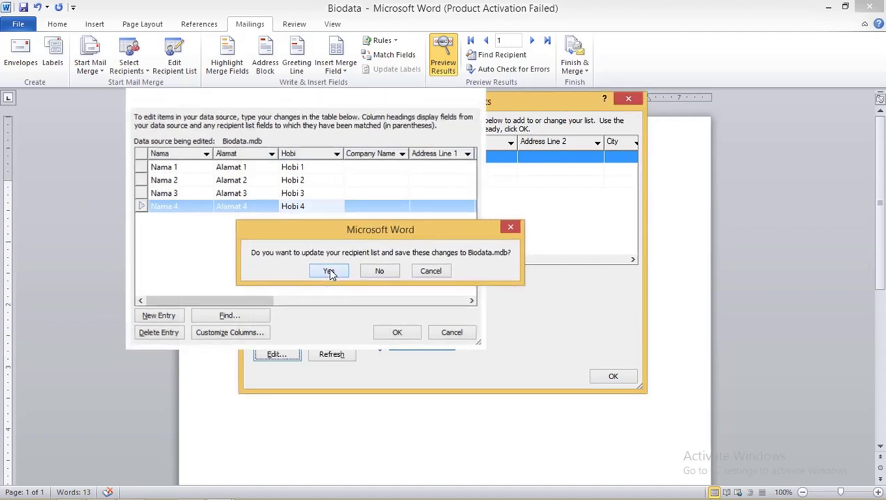
{"action": "mouse_move", "coordinate": [399, 259]}
{"action": "left_mouse_down"}
{"action": "mouse_move", "coordinate": [613, 262]}
{"action": "mouse_move", "coordinate": [624, 250]}
{"action": "left_mouse_up"}
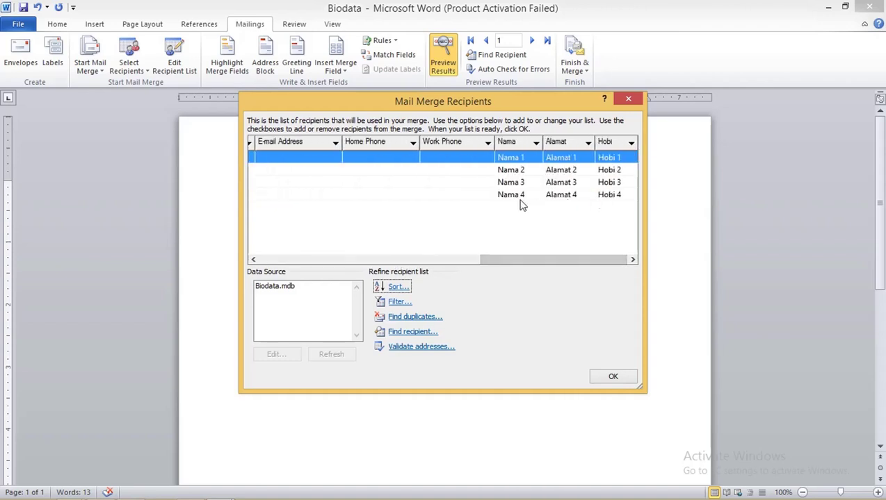
{"action": "left_click", "coordinate": [615, 376]}
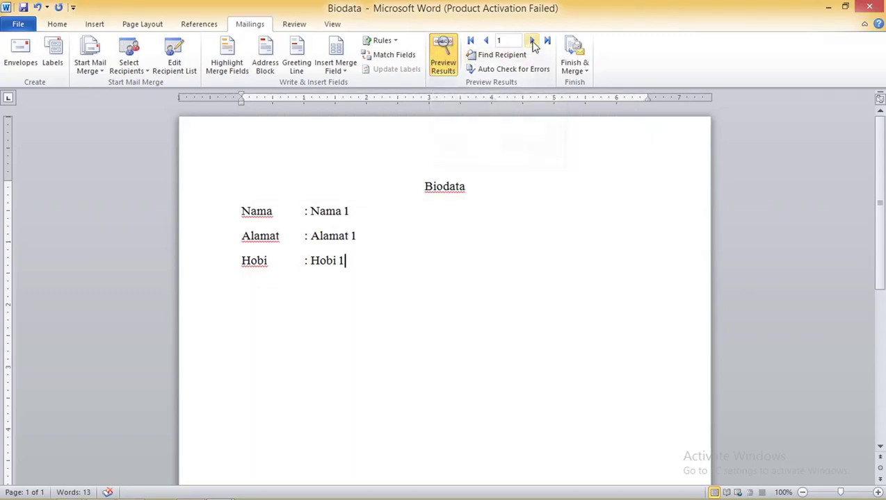
Preview the form's recipient records forward through record 4
{"action": "left_click", "coordinate": [531, 42]}
{"action": "left_click", "coordinate": [532, 42]}
{"action": "left_click", "coordinate": [532, 42]}
Choose Finish & Merge > Edit Individual Documents to merge into a new document
{"action": "left_click", "coordinate": [564, 72]}
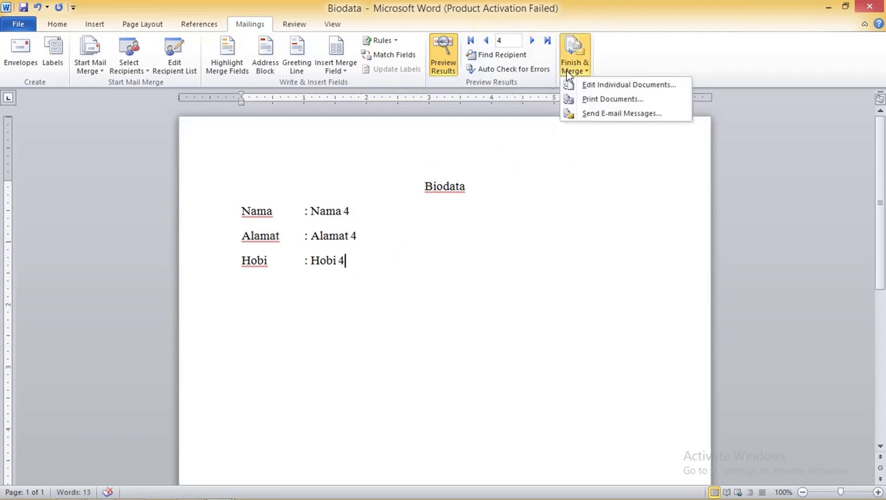
{"action": "left_click", "coordinate": [403, 208]}
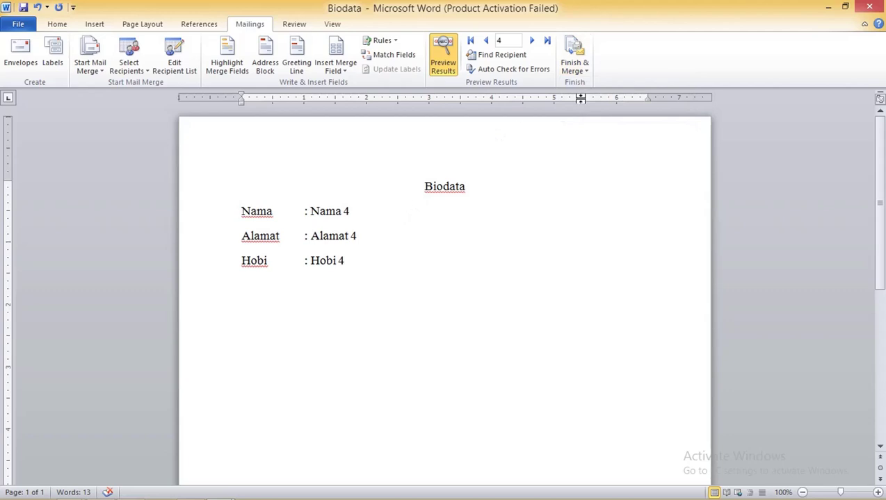
{"action": "left_click", "coordinate": [586, 73]}
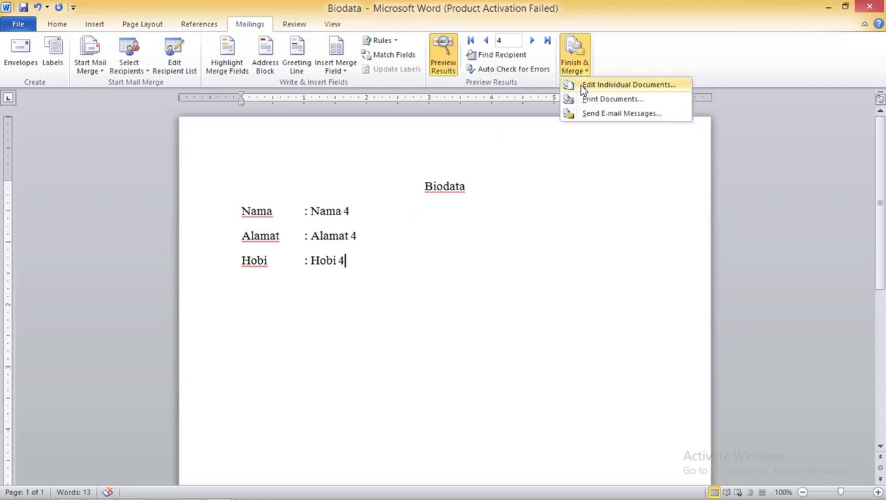
{"action": "left_click", "coordinate": [583, 86]}
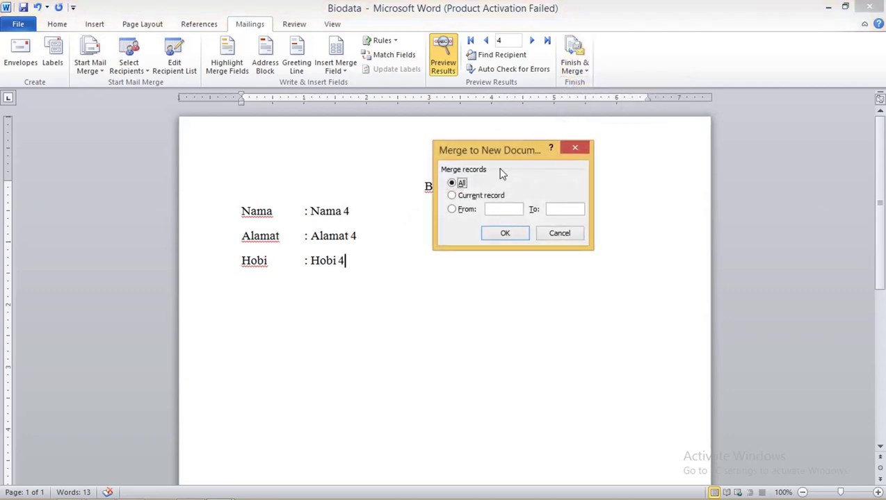
Merge all four records into the new document Letters2, one Biodata page each
{"action": "left_click", "coordinate": [459, 197]}
{"action": "left_click", "coordinate": [505, 210]}
{"action": "type", "text": "1"}
{"action": "left_click", "coordinate": [454, 184]}
{"action": "left_click", "coordinate": [510, 233]}
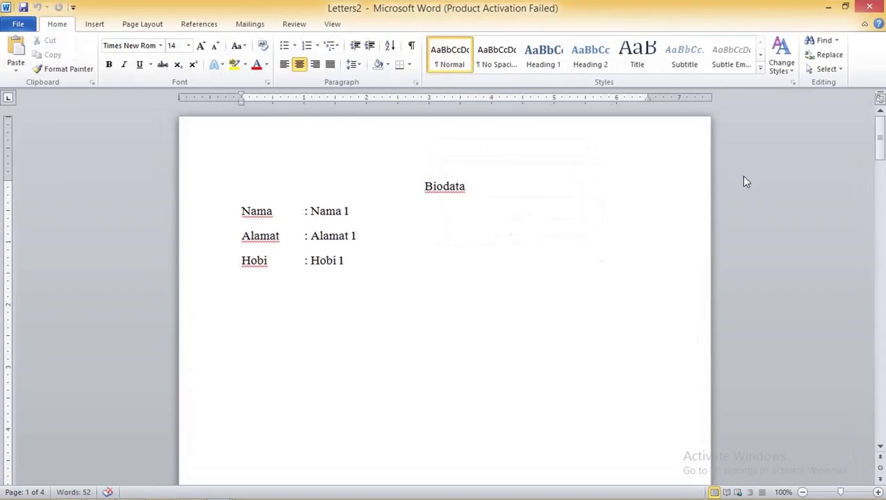
Save the merged four-page document as the Word Document Biodata1
{"action": "mouse_move", "coordinate": [881, 153]}
{"action": "left_mouse_down"}
{"action": "mouse_move", "coordinate": [880, 389]}
{"action": "mouse_move", "coordinate": [882, 243]}
{"action": "mouse_move", "coordinate": [862, 129]}
{"action": "left_mouse_up"}
{"action": "left_click", "coordinate": [18, 24]}
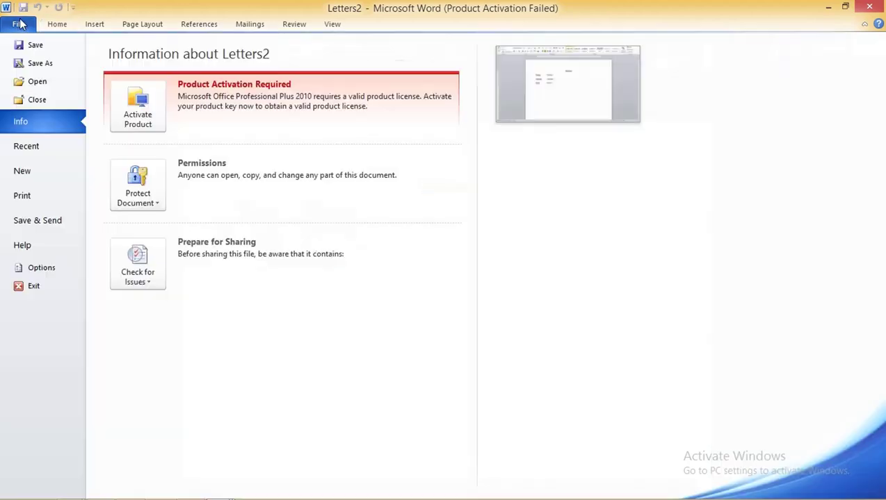
{"action": "left_click", "coordinate": [44, 64]}
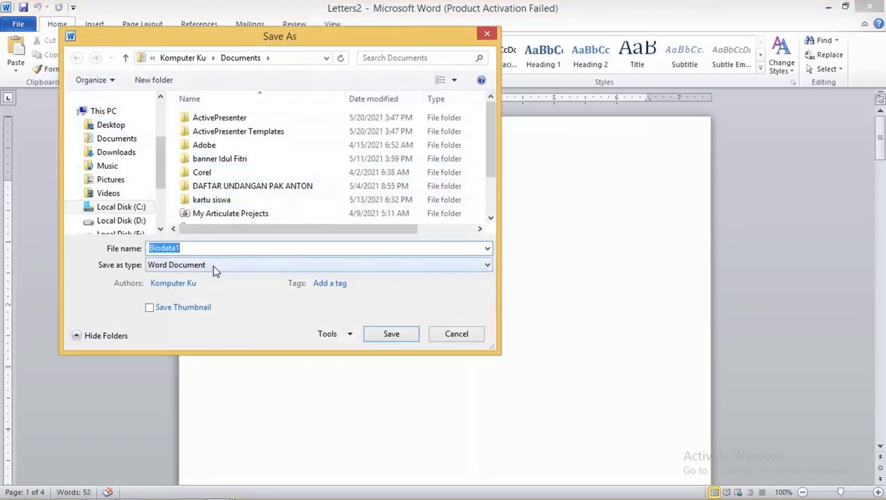
{"action": "left_click", "coordinate": [390, 333]}
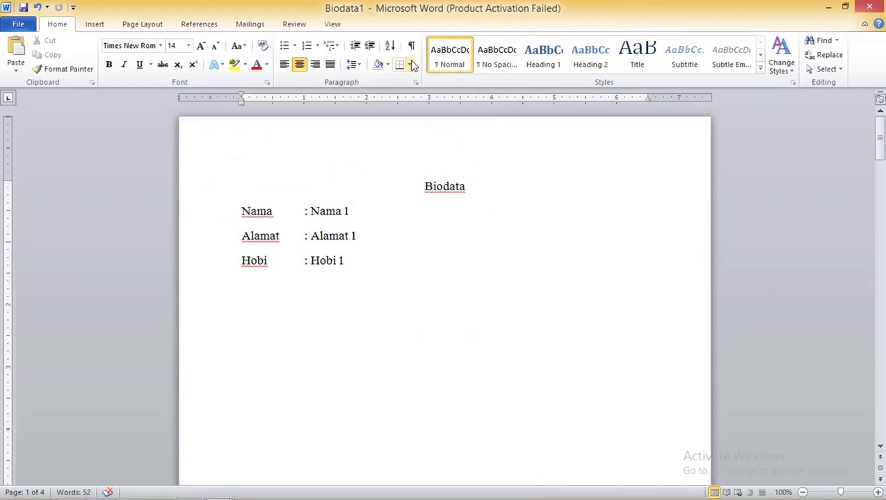
Close Biodata1, returning to the Biodata form showing record 4 (Nama 4, Alamat 4, Hobi 4)
{"action": "left_click", "coordinate": [870, 7]}
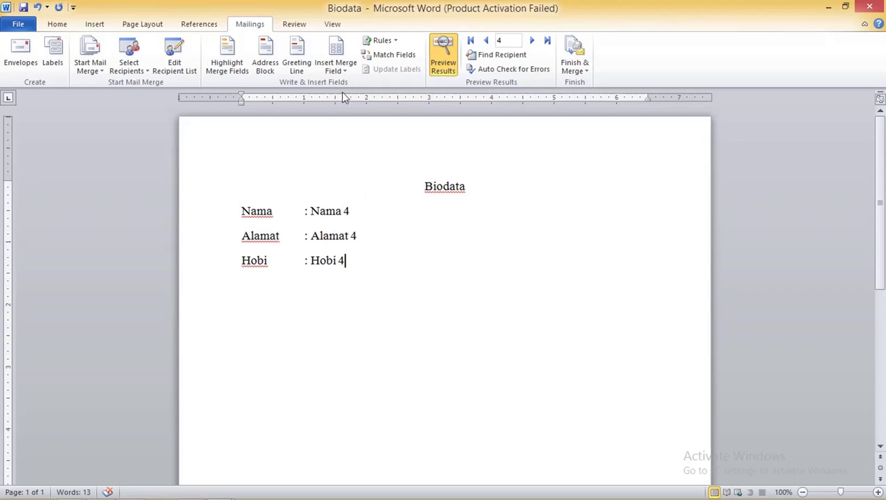
{"action": "left_click_drag", "start_coordinate": [332, 257], "coordinate": [229, 221]}
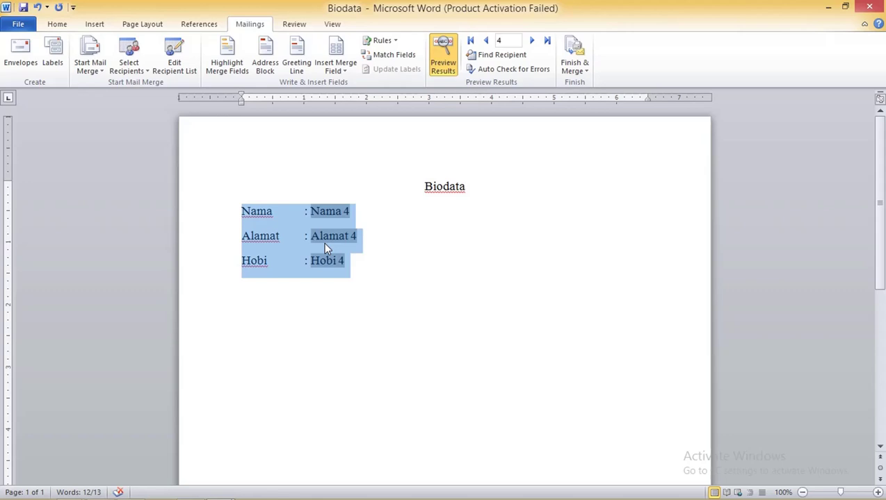
{"action": "left_click", "coordinate": [323, 242]}
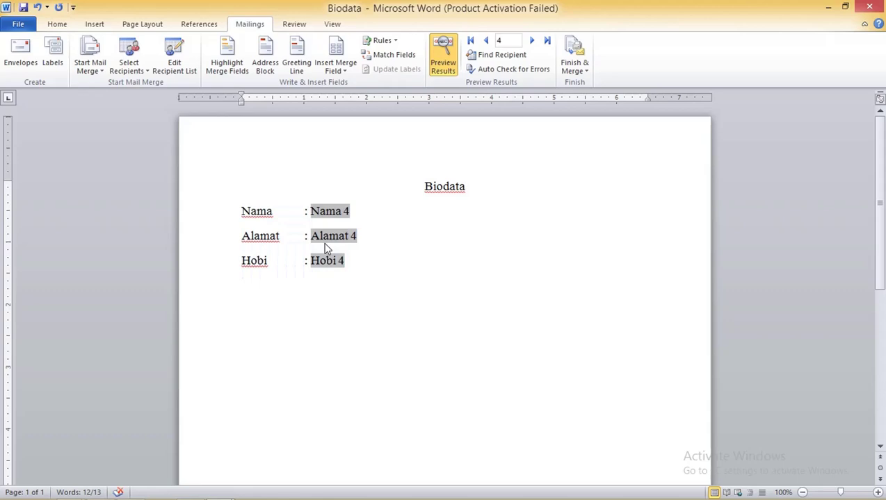